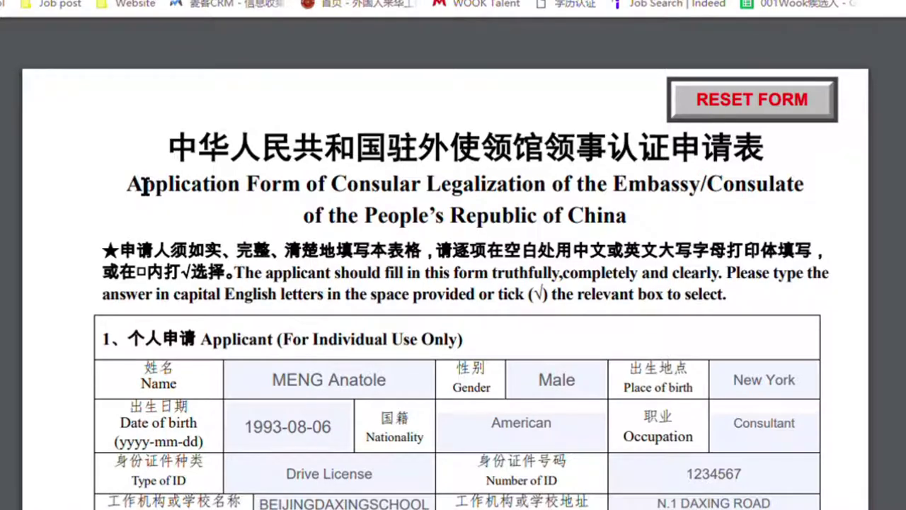
Review the title and the filling instructions of the consular legalization application form
drag(129, 191, 344, 210)
click(346, 213)
drag(427, 187, 657, 191)
click(634, 238)
scroll(579, 300, down, 2)
drag(126, 173, 542, 277)
click(543, 273)
scroll(572, 253, down, 1)
scroll(441, 327, up, 2)
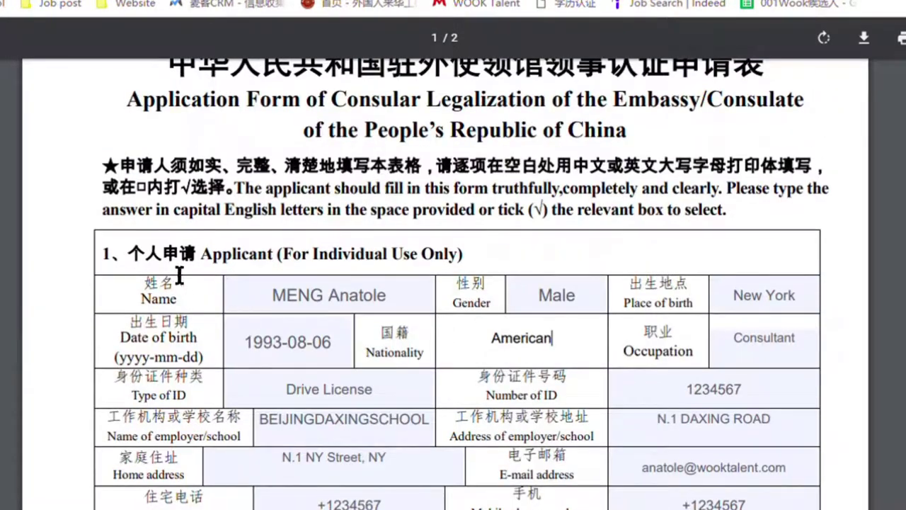
Compare the headings of section 1 for individual applicants and section 2 for company or organization applicants
scroll(368, 344, down, 3)
scroll(420, 278, up, 3)
drag(273, 255, 410, 269)
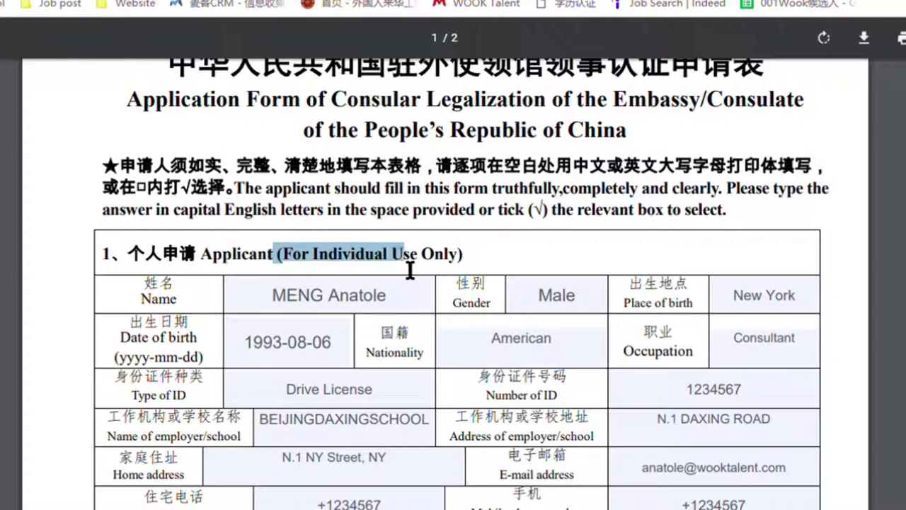
click(521, 259)
scroll(510, 254, down, 2)
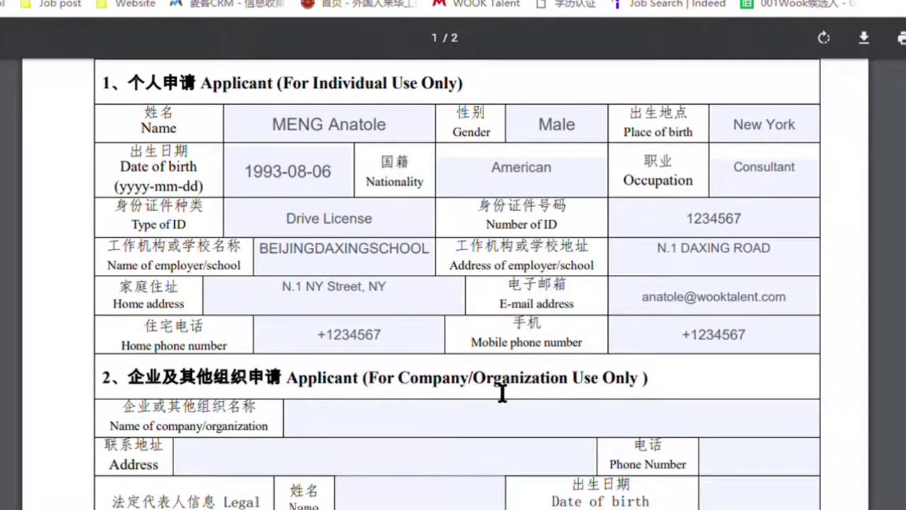
scroll(636, 396, up, 1)
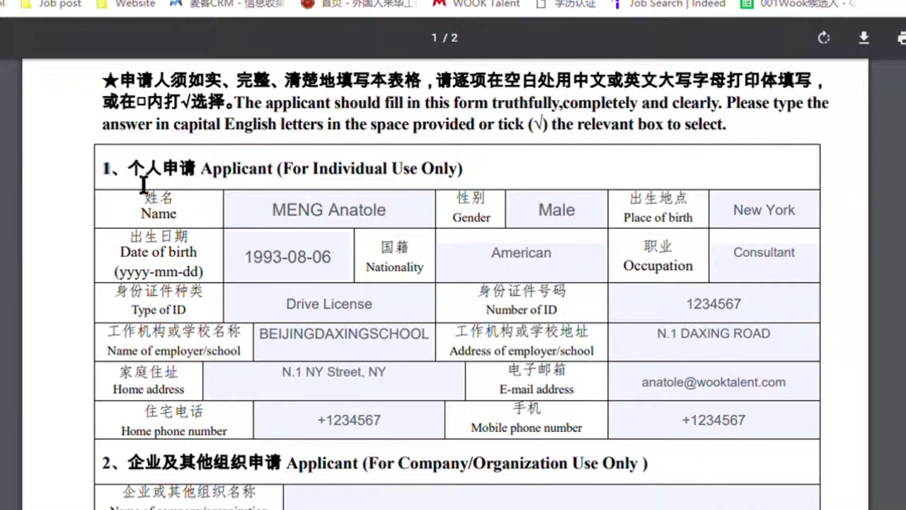
Review the individual applicant's name, gender, place and date of birth, nationality and occupation fields in section 1
drag(124, 169, 593, 352)
click(793, 423)
click(388, 348)
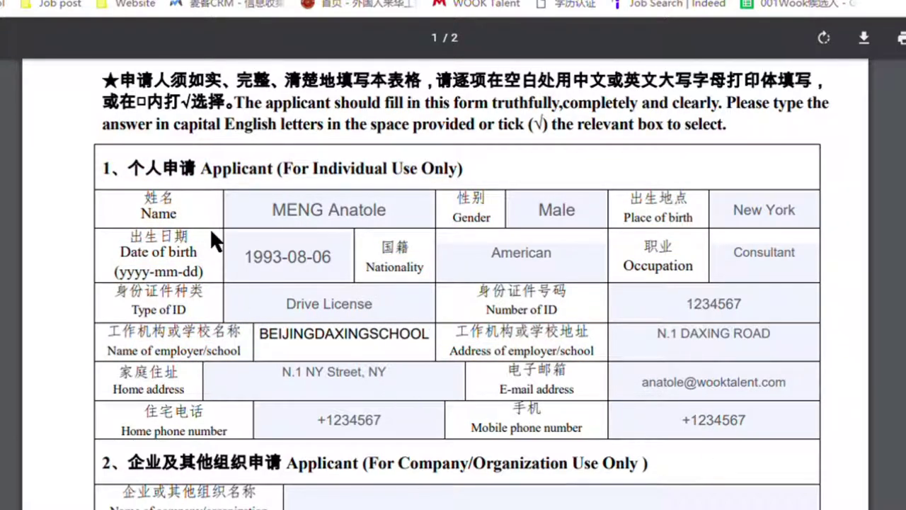
click(592, 229)
drag(684, 218, 698, 242)
click(150, 272)
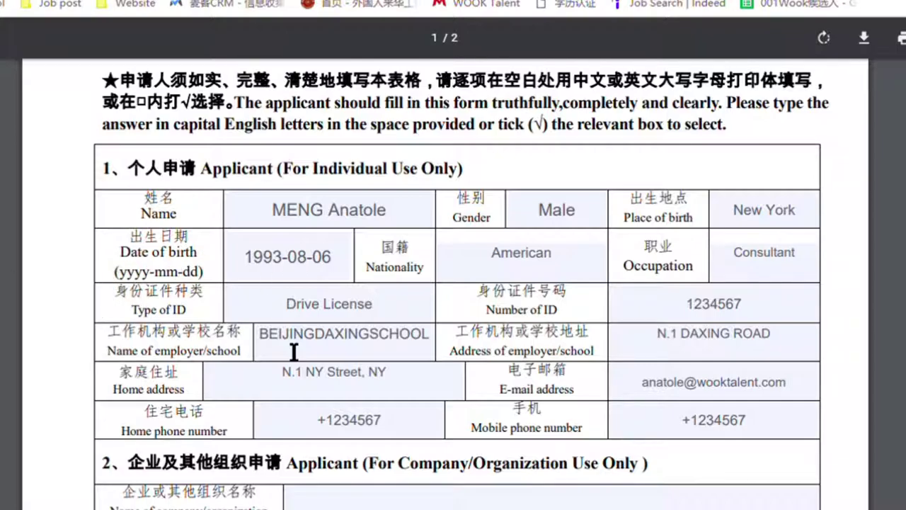
drag(634, 279, 740, 282)
click(744, 281)
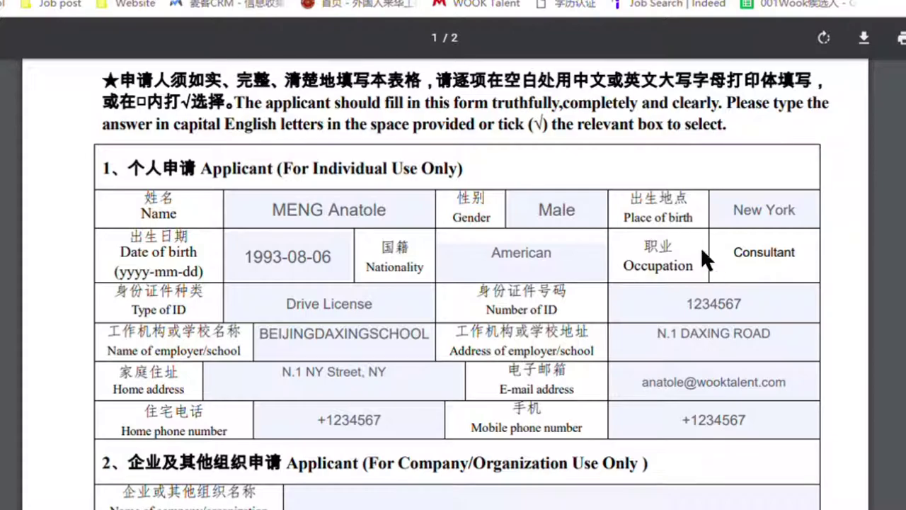
drag(735, 268, 815, 262)
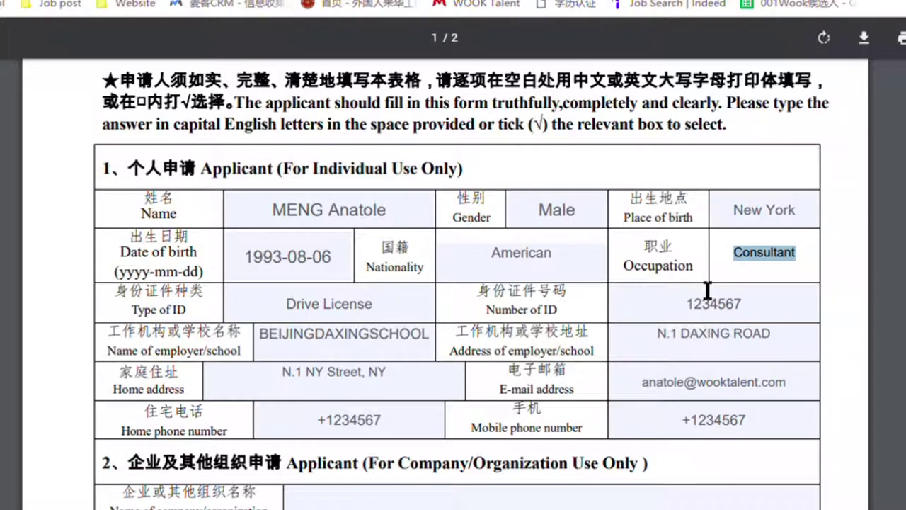
click(791, 278)
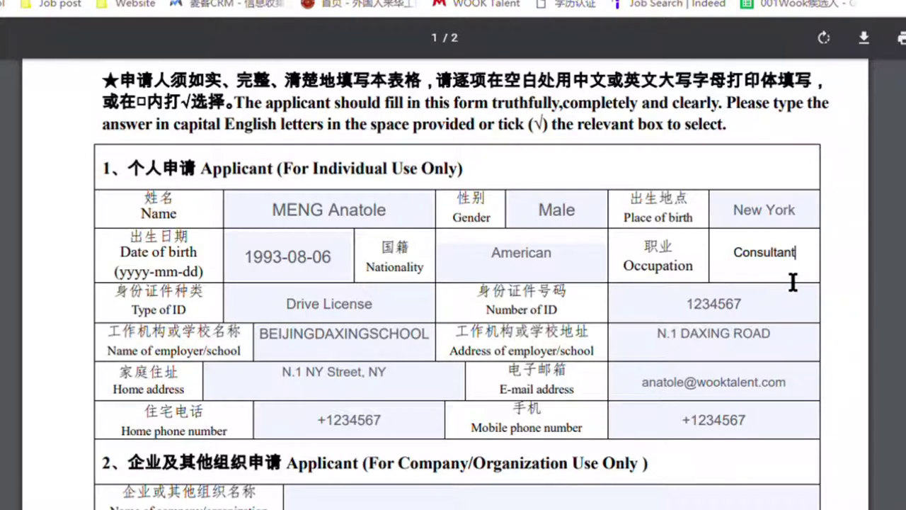
Correct the applicant's Type of ID entry in section 1 to "Driver License"
drag(145, 326, 347, 324)
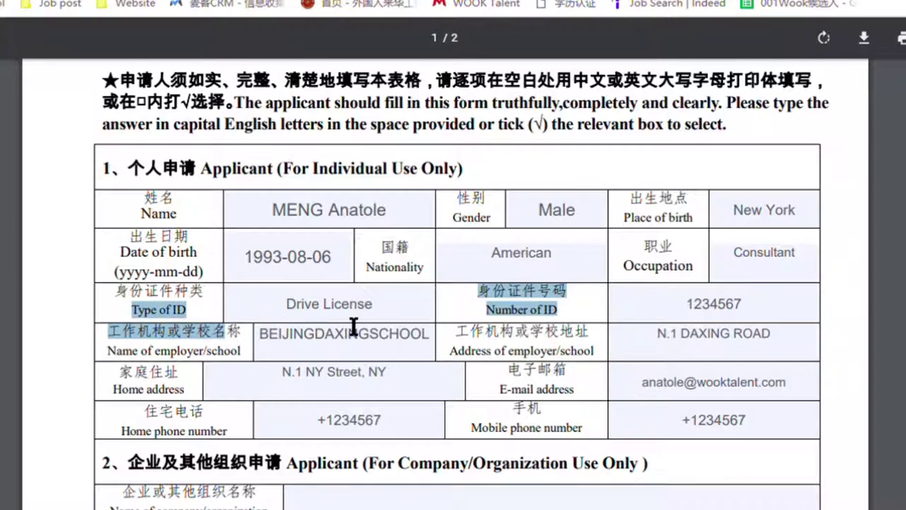
click(390, 309)
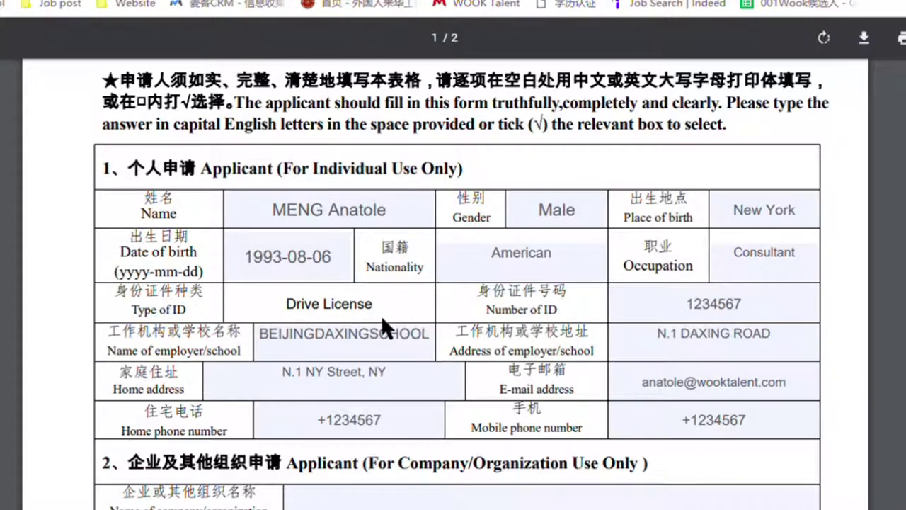
drag(394, 322, 227, 290)
click(512, 324)
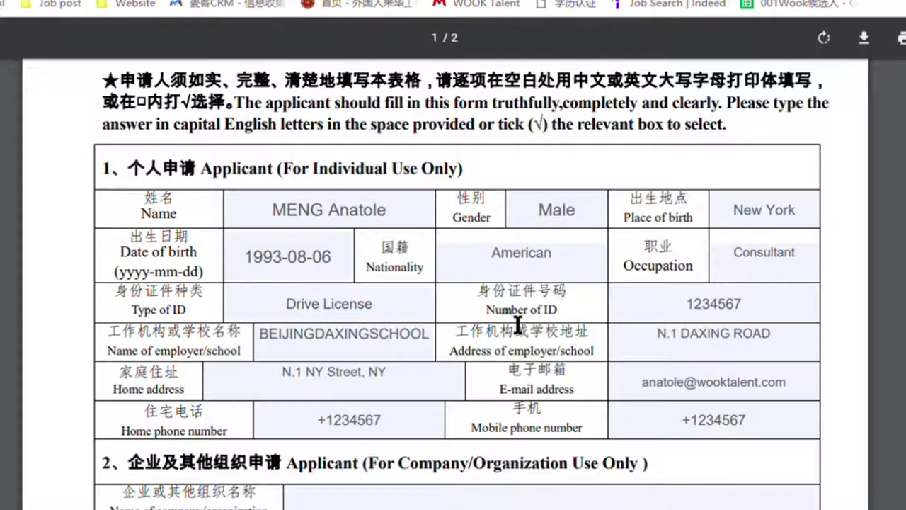
click(317, 308)
text(r)
click(582, 328)
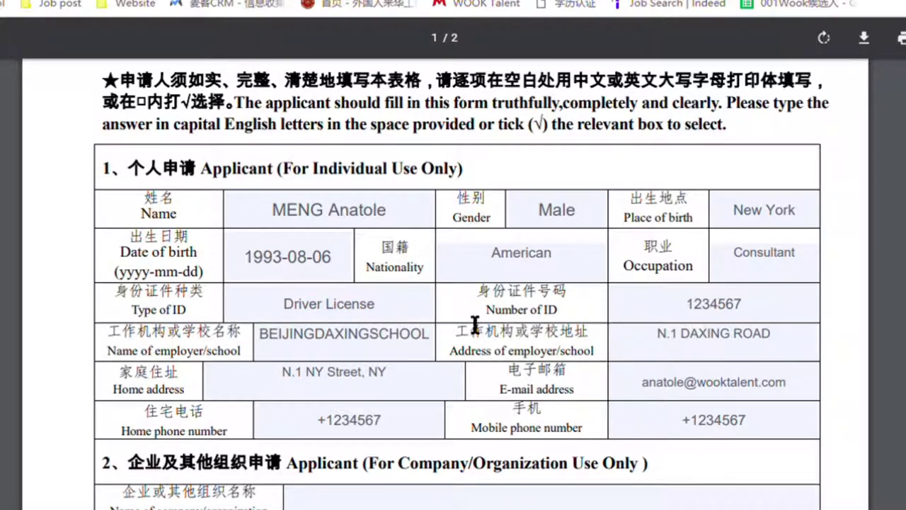
Examine the applicant's ID number and the name and address of the employer or school in section 1
click(654, 307)
scroll(370, 293, down, 3)
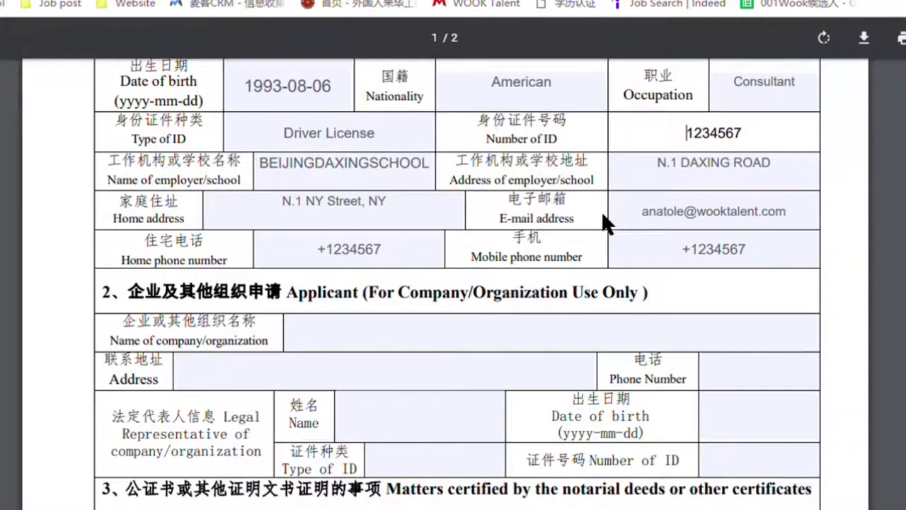
double_click(182, 171)
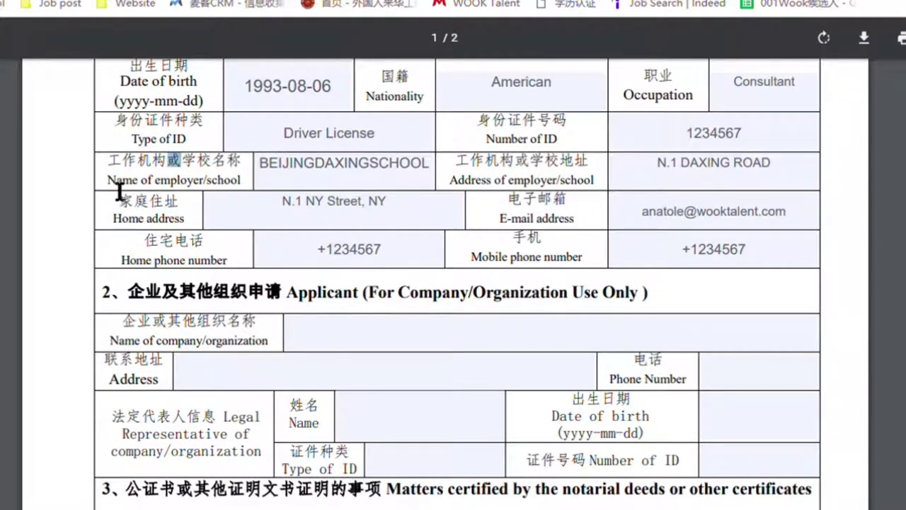
drag(111, 189, 256, 192)
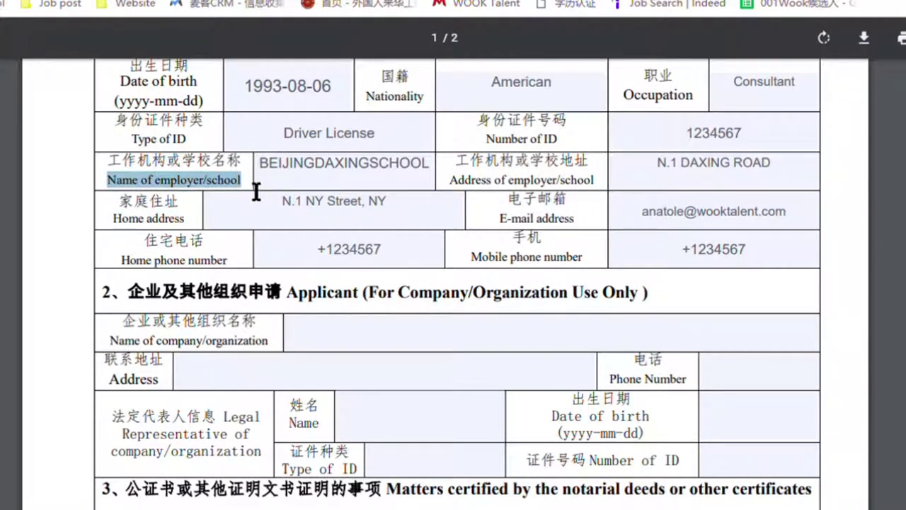
click(504, 200)
click(433, 177)
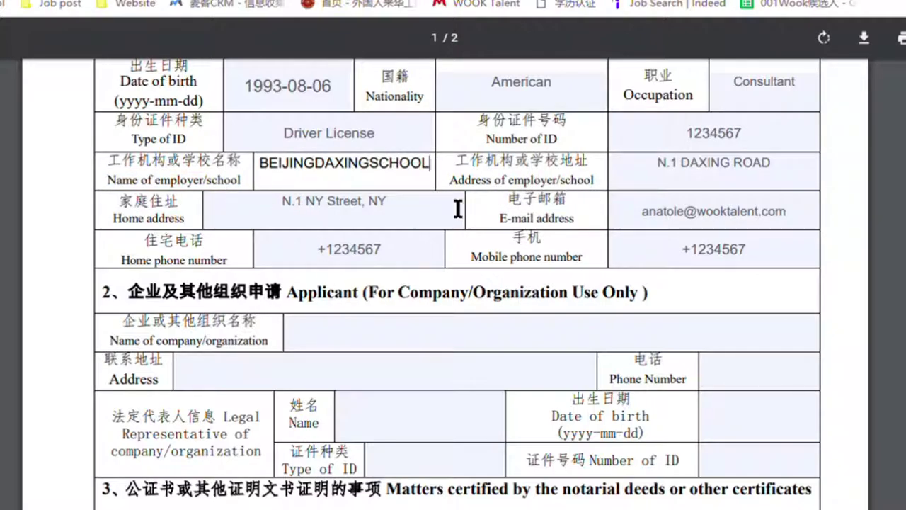
drag(431, 164, 259, 172)
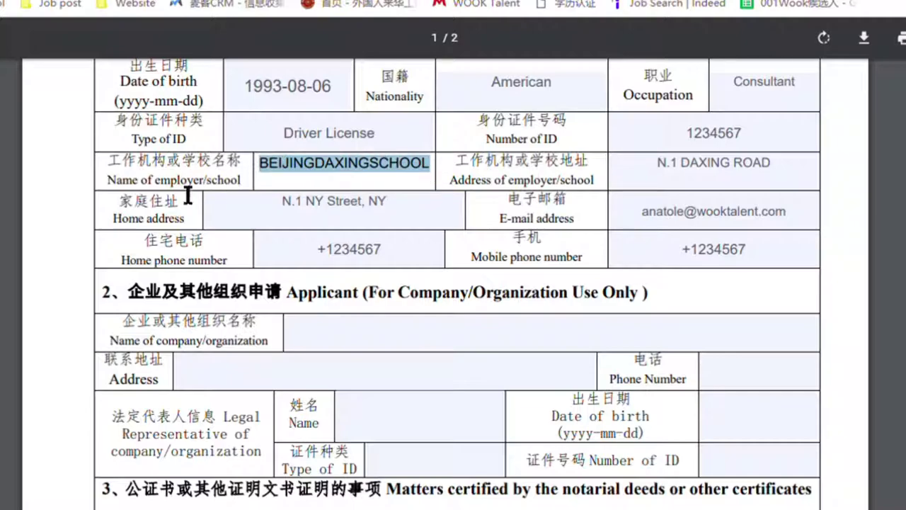
drag(119, 173, 641, 206)
click(778, 184)
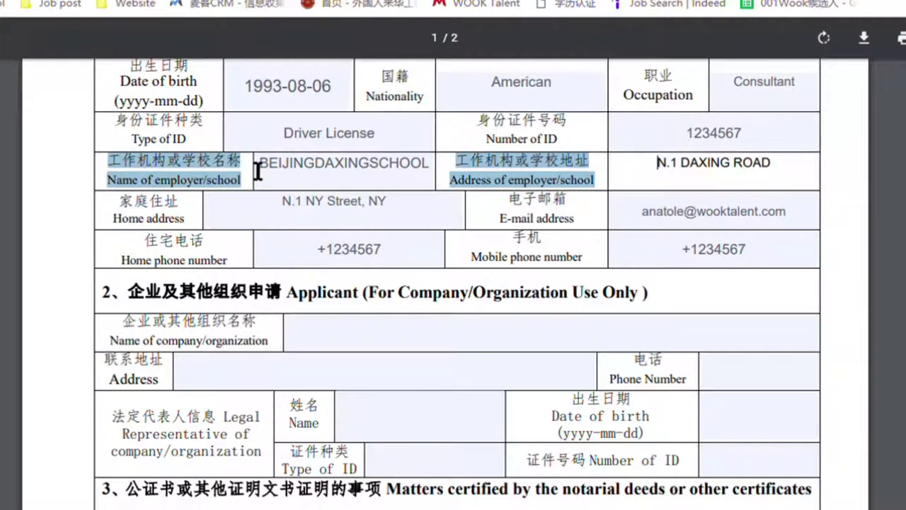
click(292, 168)
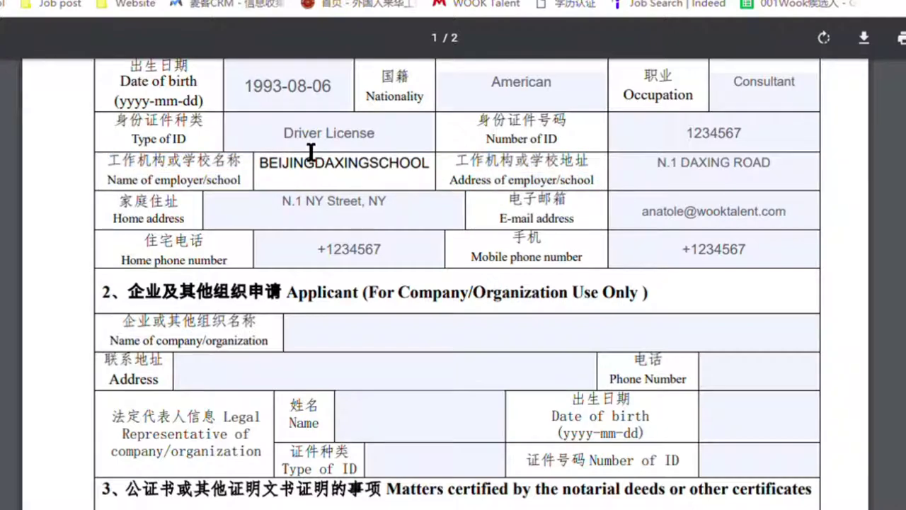
click(630, 132)
click(653, 177)
drag(653, 177, 802, 169)
click(796, 185)
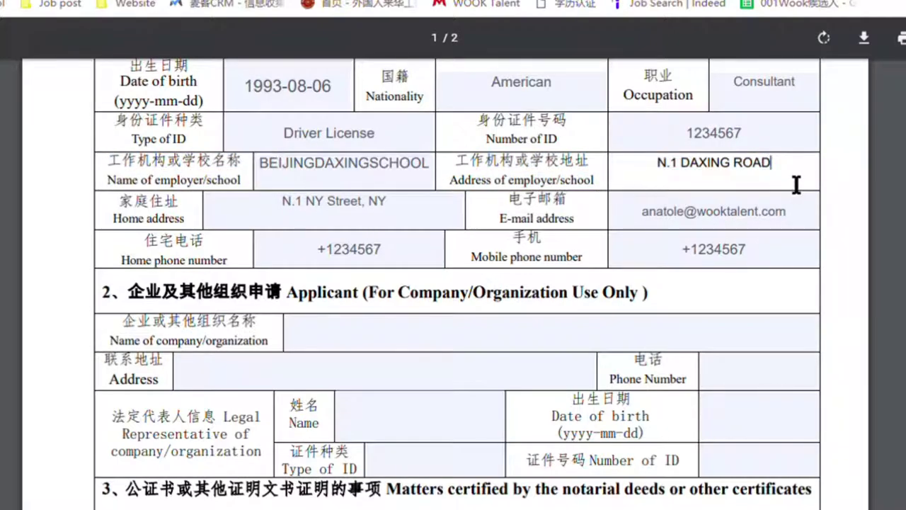
Examine the applicant's home address, e-mail address, home phone and mobile phone fields in section 1
drag(122, 215, 451, 212)
click(111, 208)
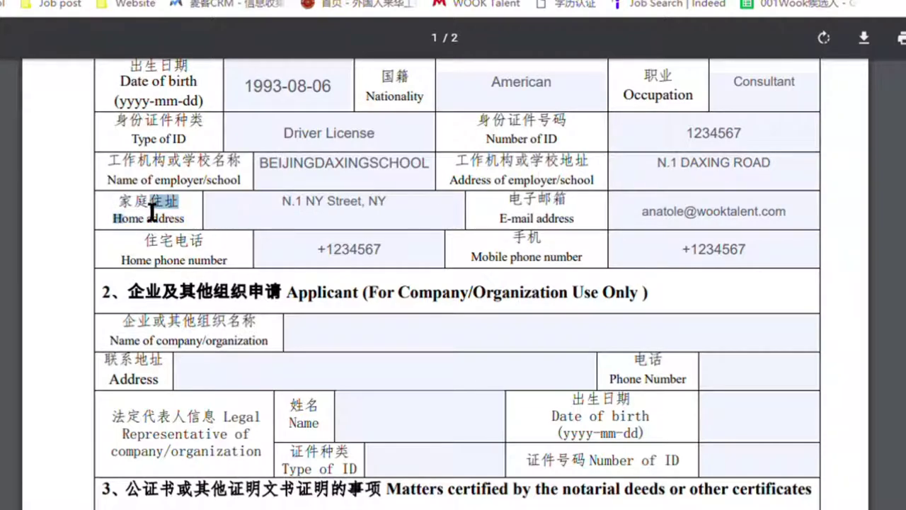
double_click(124, 212)
click(266, 225)
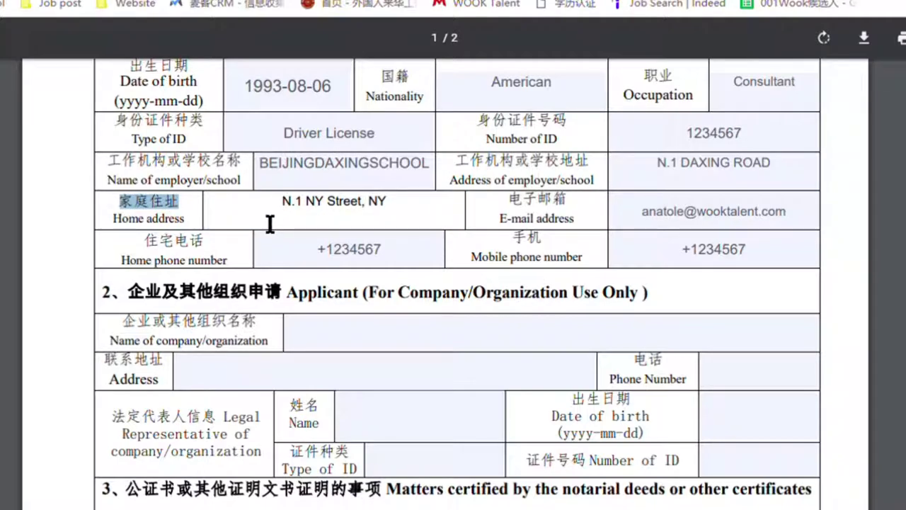
click(150, 228)
drag(151, 227, 113, 220)
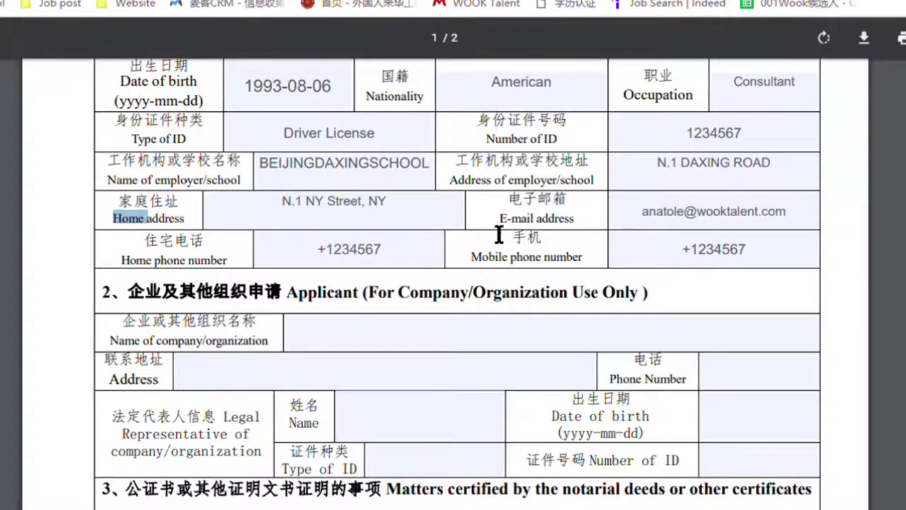
click(503, 229)
drag(507, 227, 580, 227)
click(647, 224)
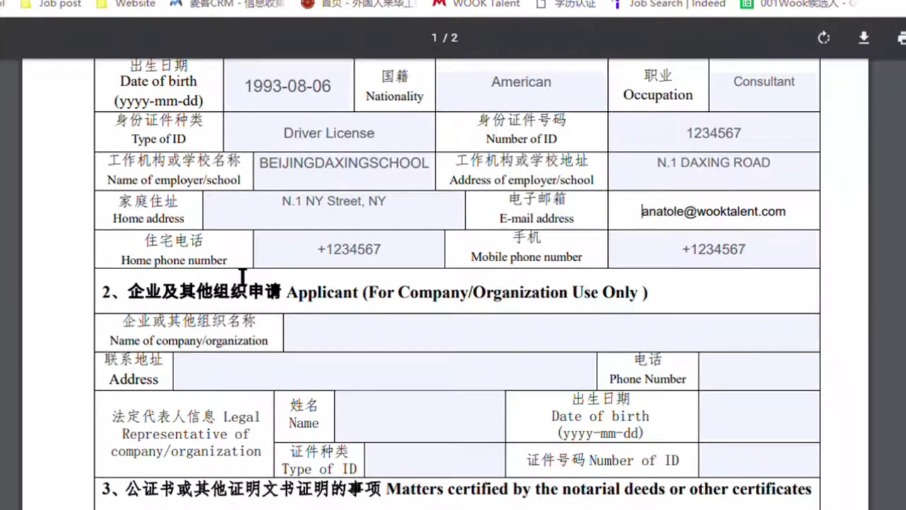
drag(242, 276, 105, 274)
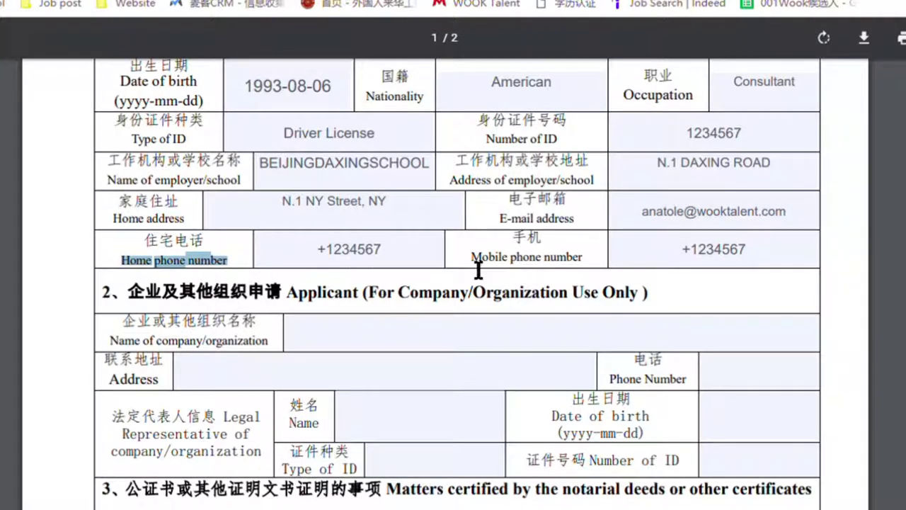
drag(479, 270, 576, 261)
click(681, 264)
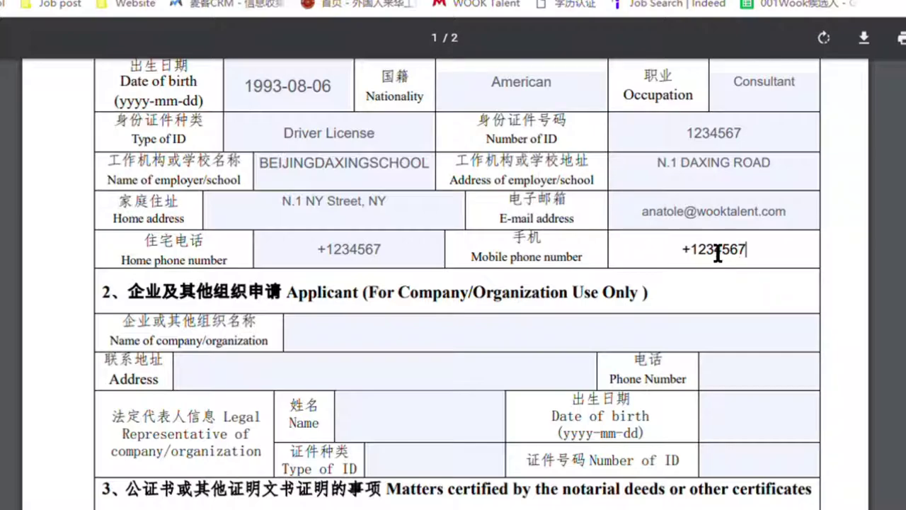
Review the certificate options in section 3, including the no-criminal record certificate and the diploma
scroll(717, 253, down, 5)
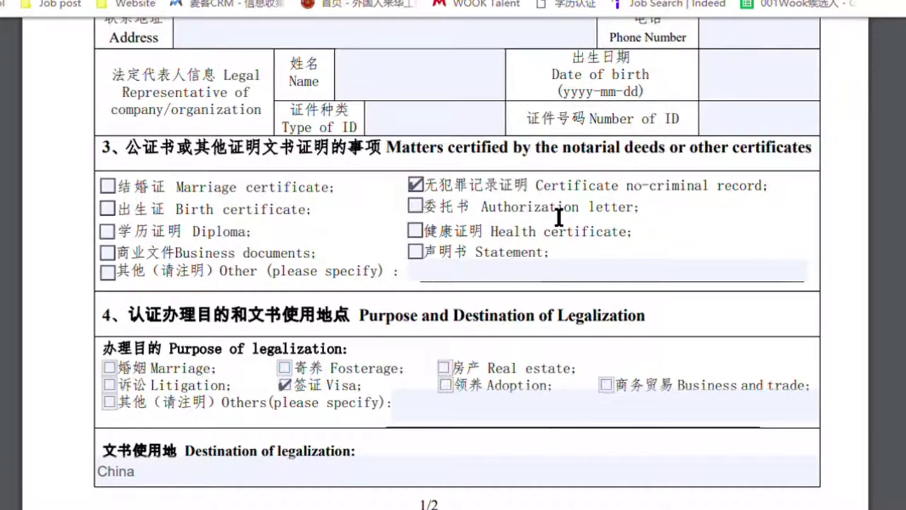
mouse_move(529, 196)
mouse_down()
mouse_move(788, 196)
mouse_move(764, 189)
mouse_move(522, 192)
mouse_up()
click(796, 188)
drag(253, 234, 136, 233)
click(289, 231)
click(100, 238)
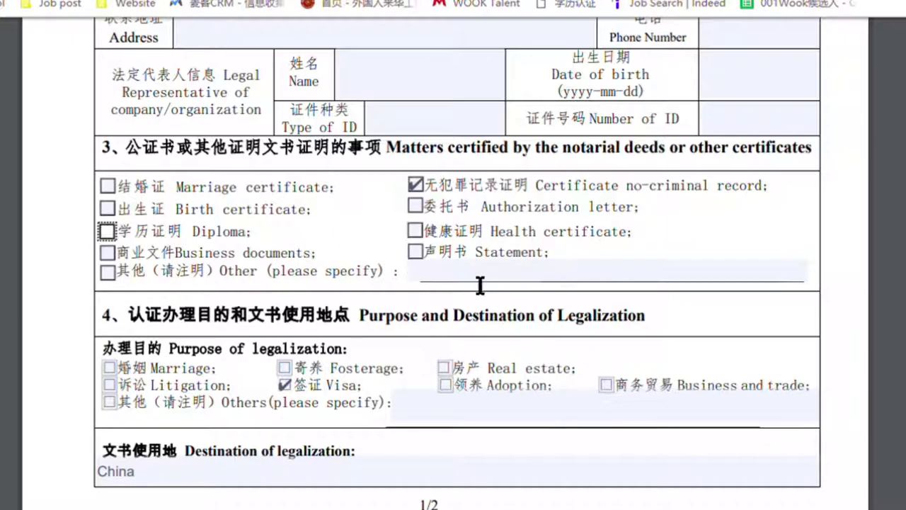
Review the purpose of legalization options and the destination of legalization field in section 4
scroll(235, 279, down, 3)
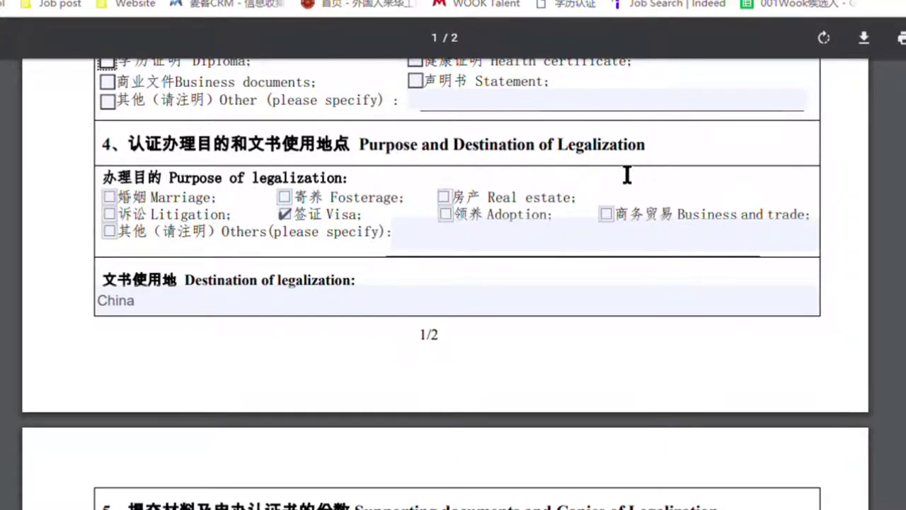
scroll(542, 249, up, 2)
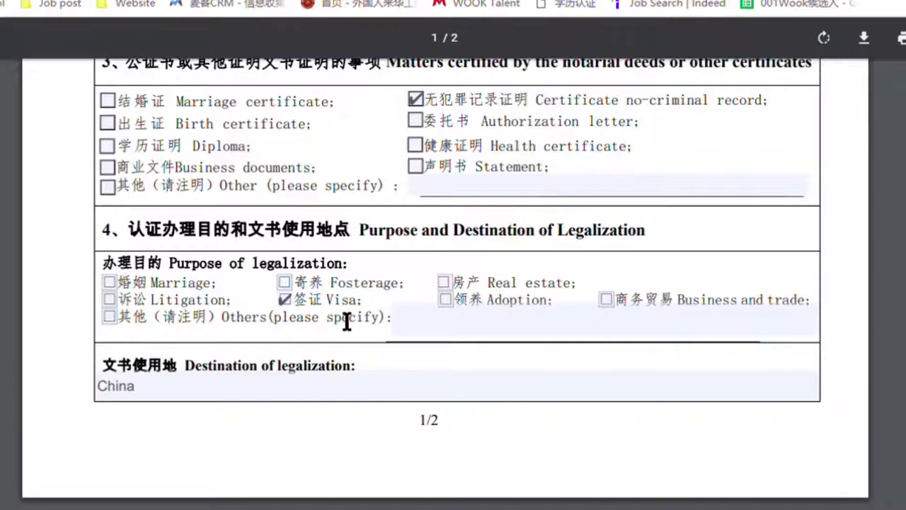
click(285, 299)
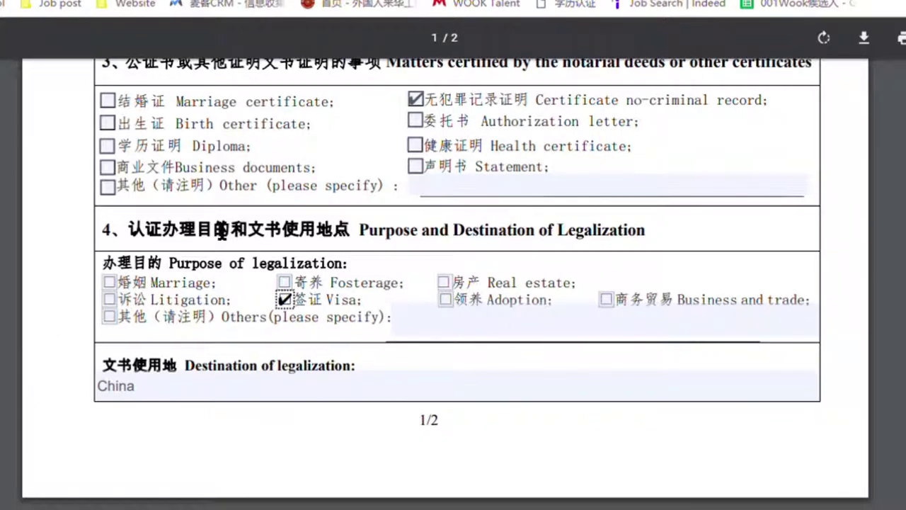
scroll(429, 313, down, 3)
scroll(429, 313, down, 1)
click(239, 216)
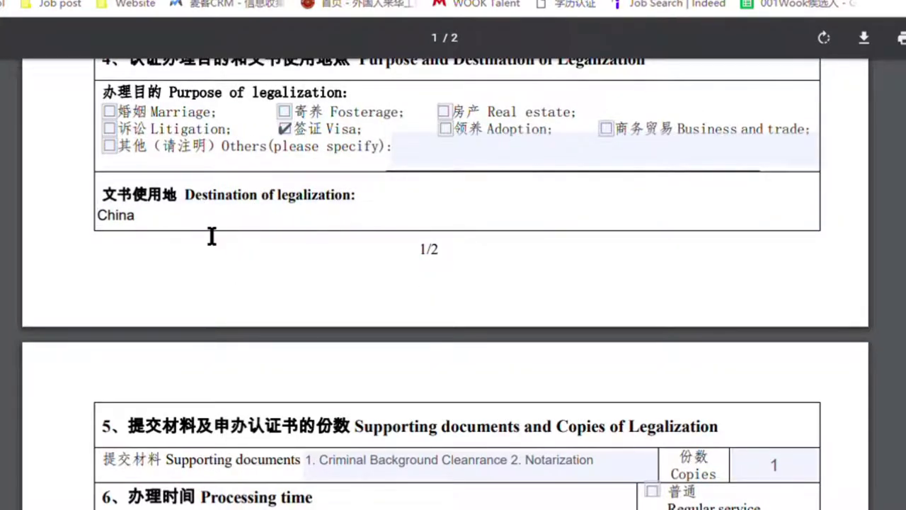
click(266, 271)
Check the supporting documents and copies entries in section 5 against the certificate types in section 3
scroll(283, 248, down, 1)
scroll(288, 245, down, 5)
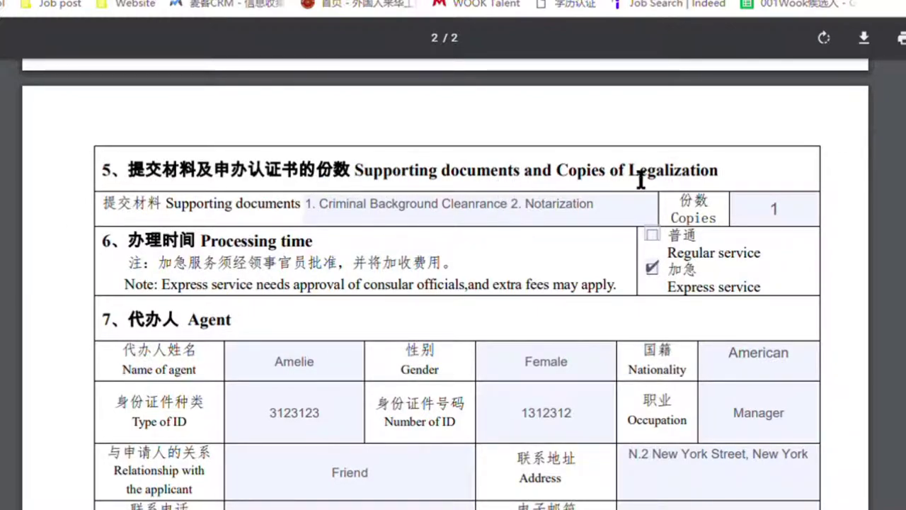
click(612, 209)
scroll(621, 207, up, 10)
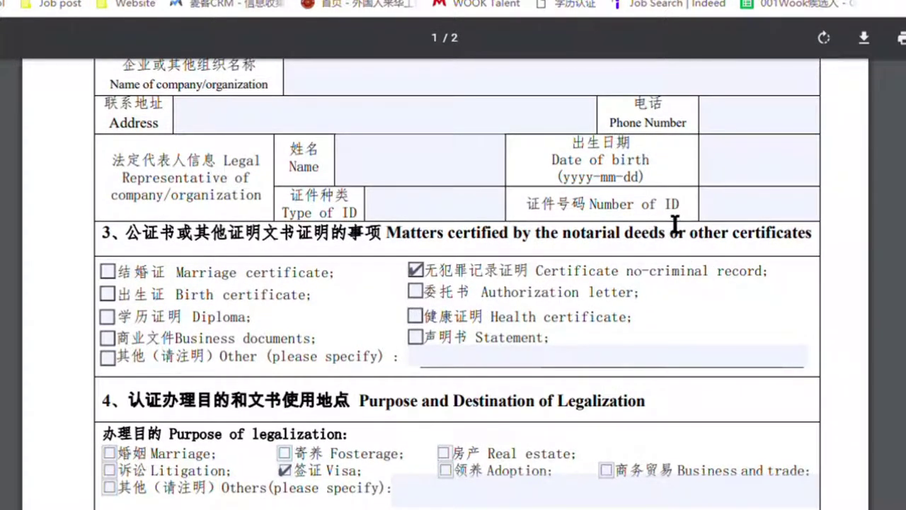
Review the criminal background clearance and notarization entries in the supporting documents field of section 5
scroll(666, 213, down, 5)
click(651, 384)
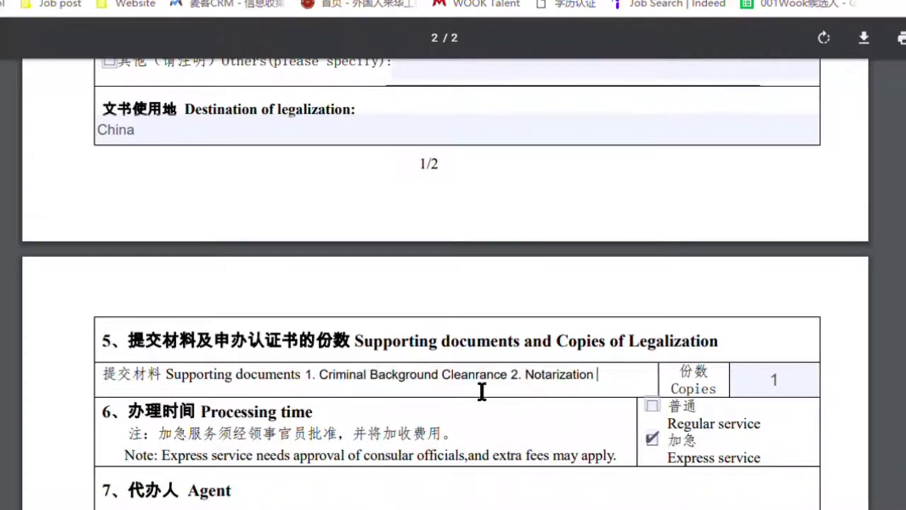
click(309, 375)
drag(511, 389, 627, 390)
click(626, 392)
Examine the processing time note and the regular and express service options in section 6
scroll(605, 342, down, 3)
click(284, 259)
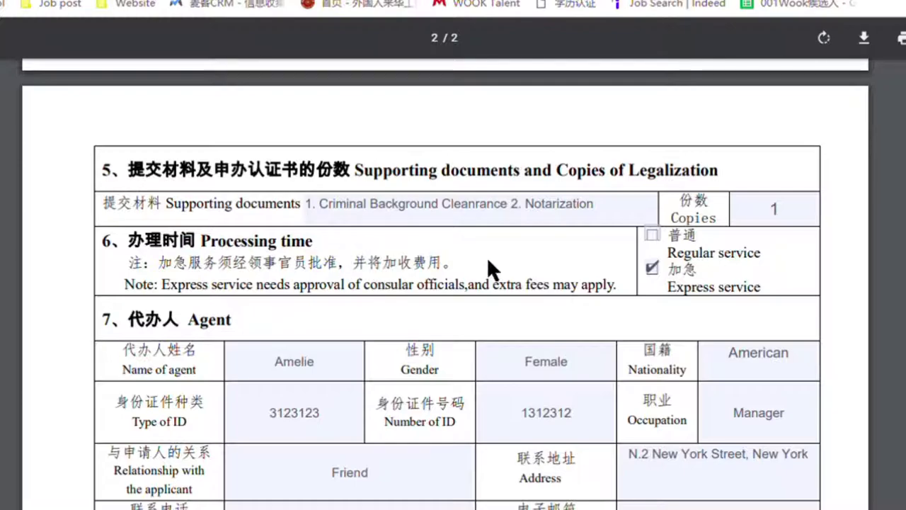
drag(668, 293, 774, 299)
click(779, 300)
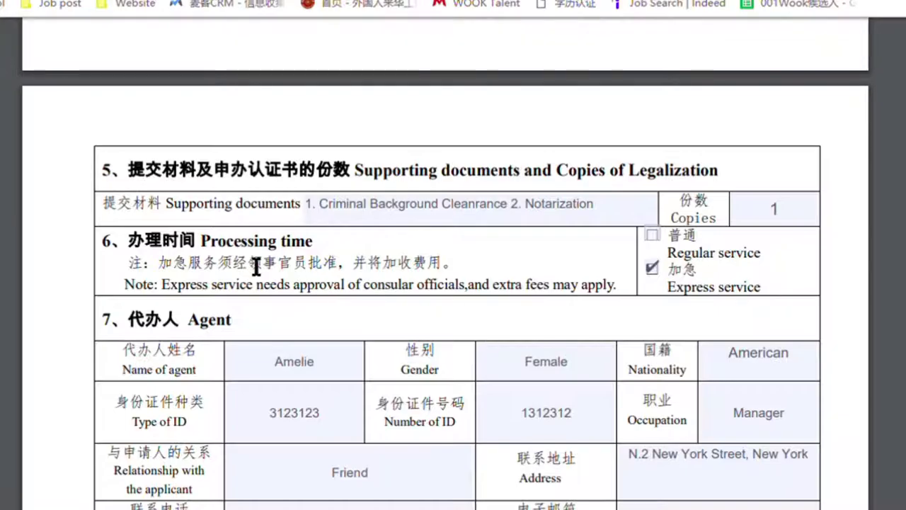
scroll(424, 287, up, 6)
scroll(753, 242, down, 4)
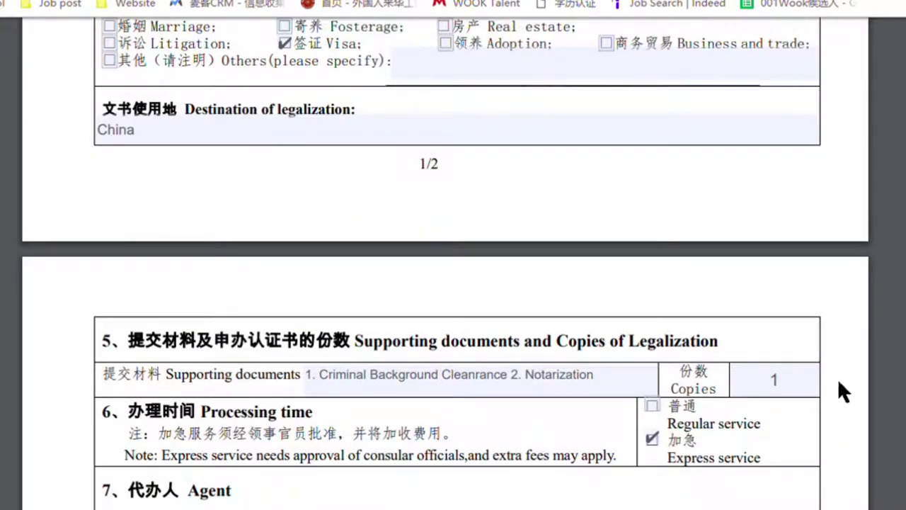
scroll(856, 417, down, 2)
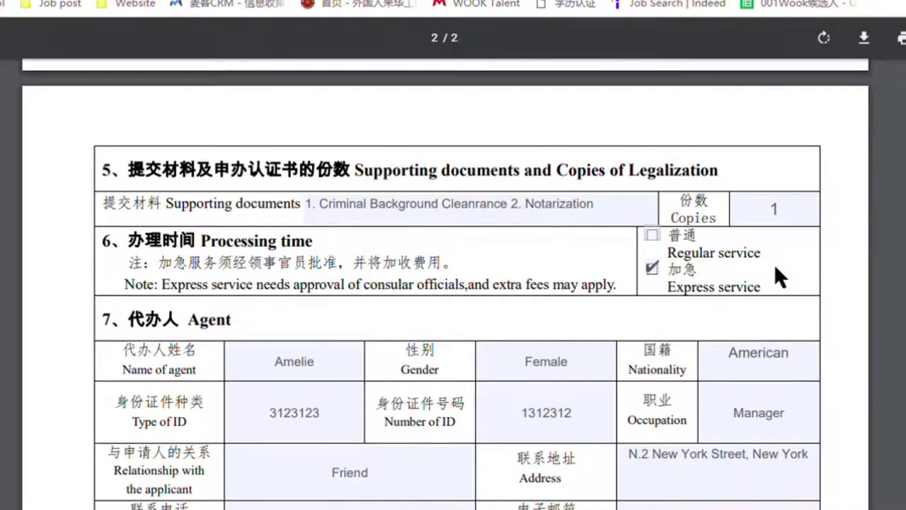
scroll(774, 266, down, 1)
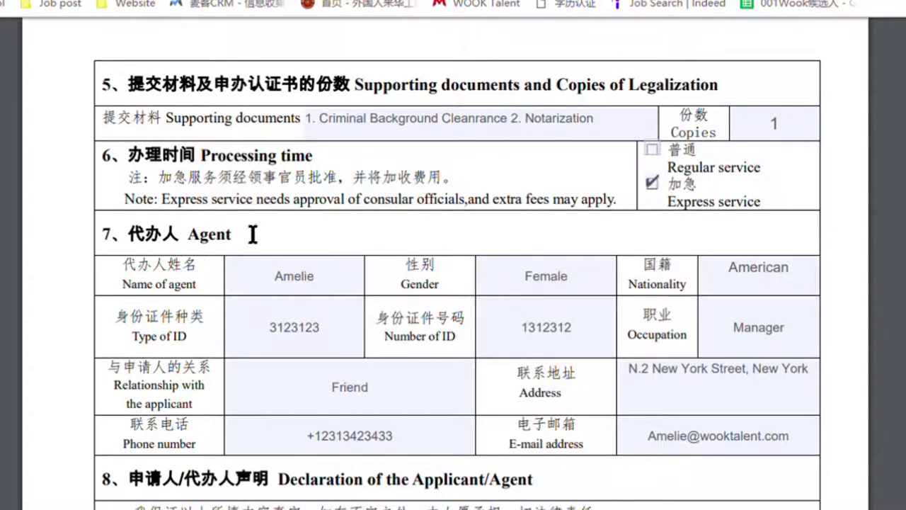
Highlight the Agent heading of section 7 to review who the section applies to
drag(109, 249, 279, 247)
click(281, 241)
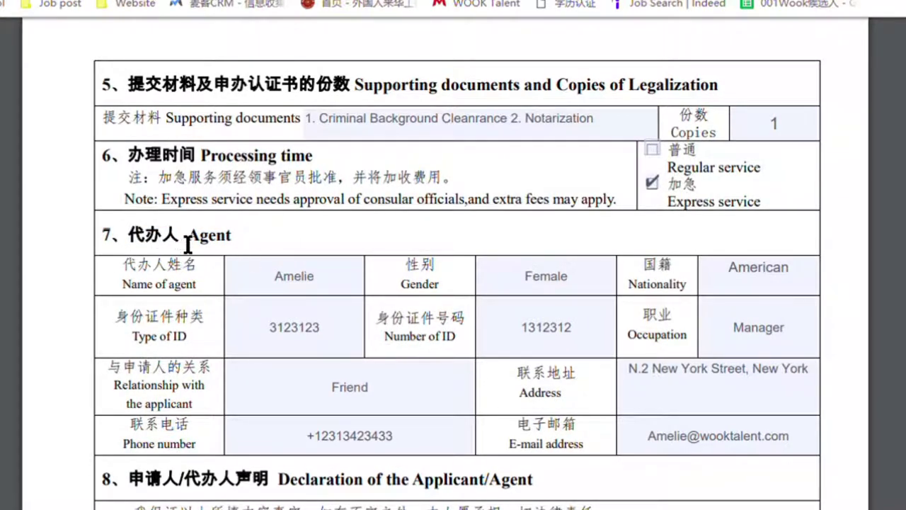
mouse_move(198, 244)
mouse_down()
mouse_move(256, 240)
mouse_move(189, 259)
mouse_up()
click(250, 255)
click(254, 253)
drag(243, 248, 188, 250)
click(257, 262)
click(266, 239)
mouse_move(202, 244)
mouse_down()
mouse_move(254, 244)
mouse_move(197, 249)
mouse_up()
click(250, 241)
click(312, 239)
Check the agent's name and gender fields in section 7
click(277, 290)
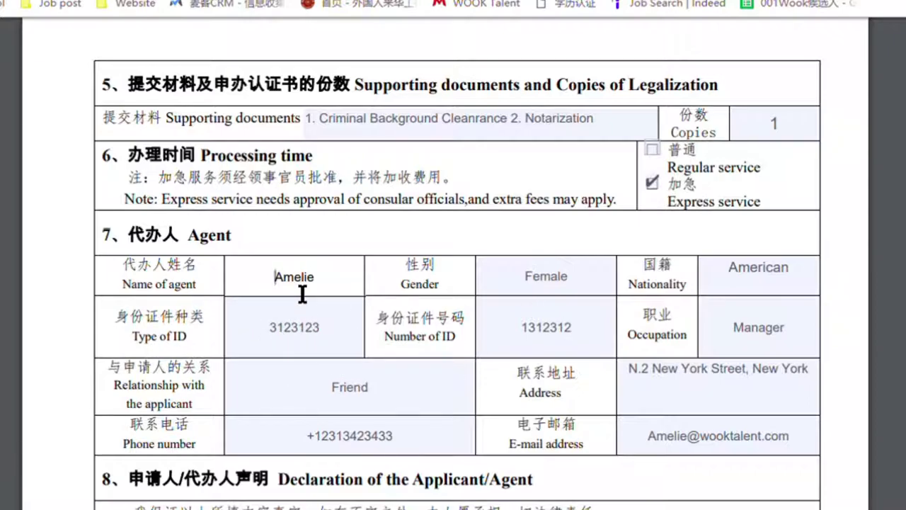
drag(276, 281, 340, 283)
click(345, 288)
click(521, 295)
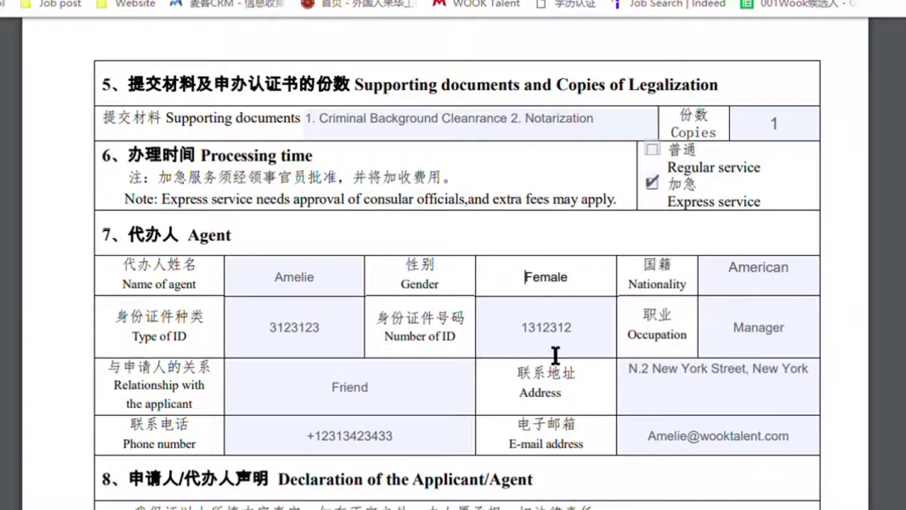
Replace the agent's type of ID entry in section 7 with "passport"
click(271, 337)
drag(357, 341, 245, 331)
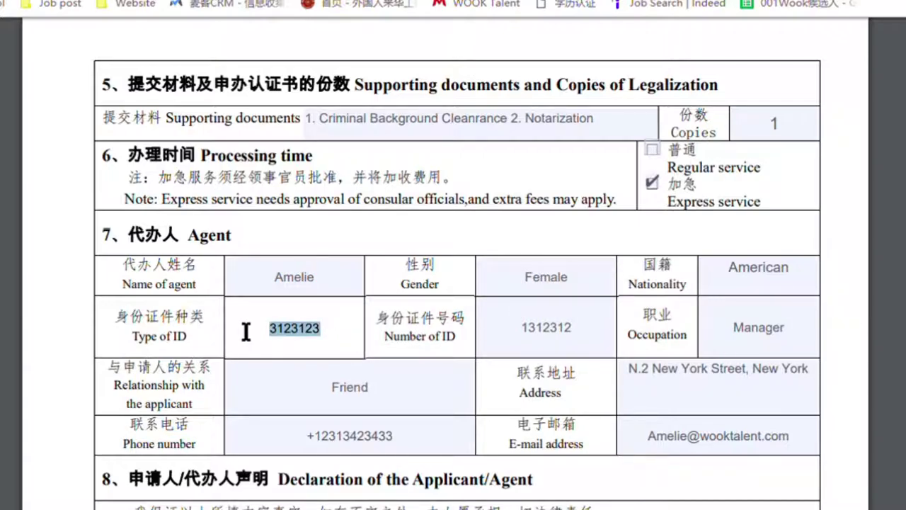
text(dr)
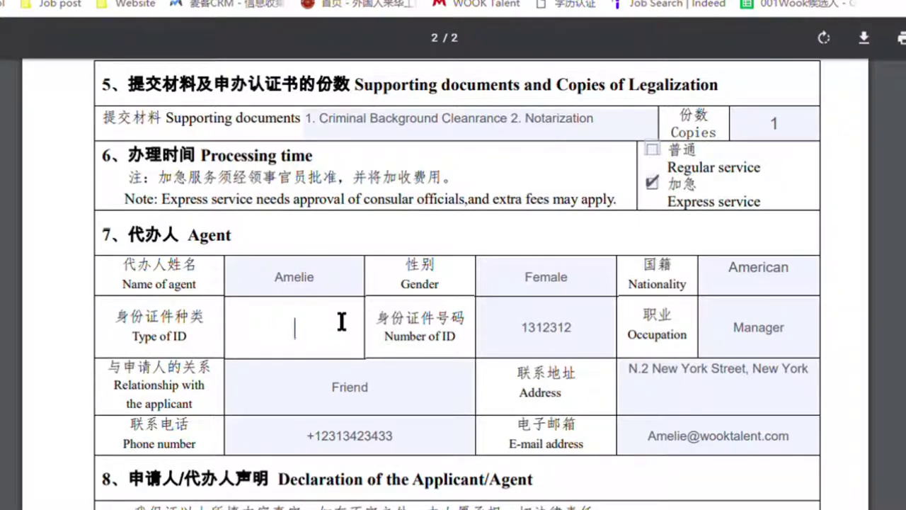
text(passport)
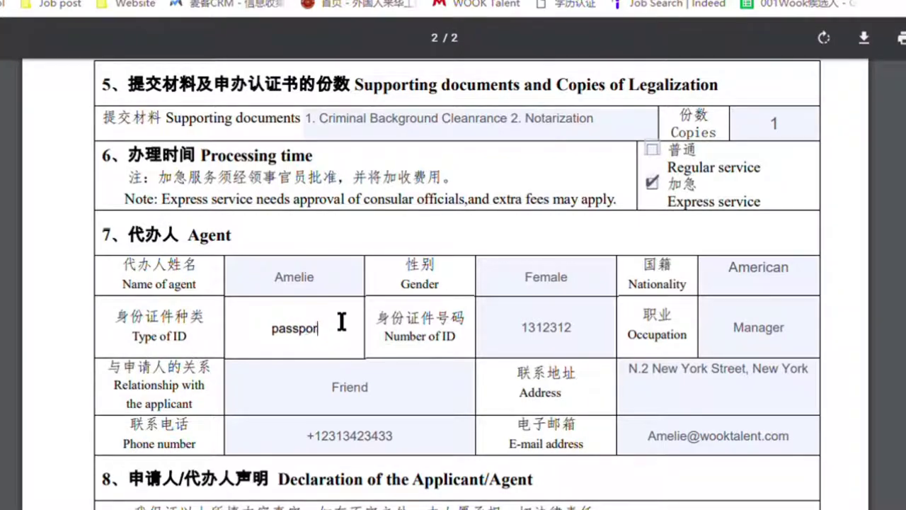
click(628, 338)
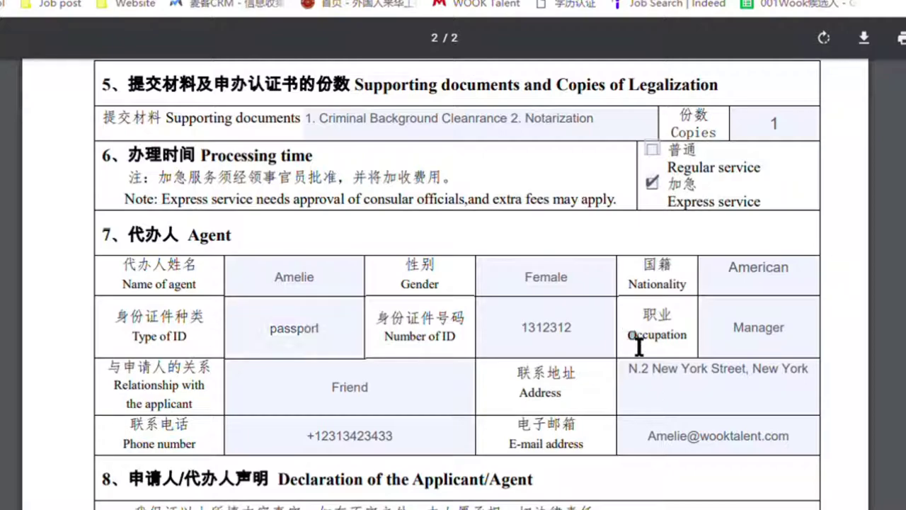
Review the agent's relationship with the applicant, address, phone number and e-mail address fields
click(377, 398)
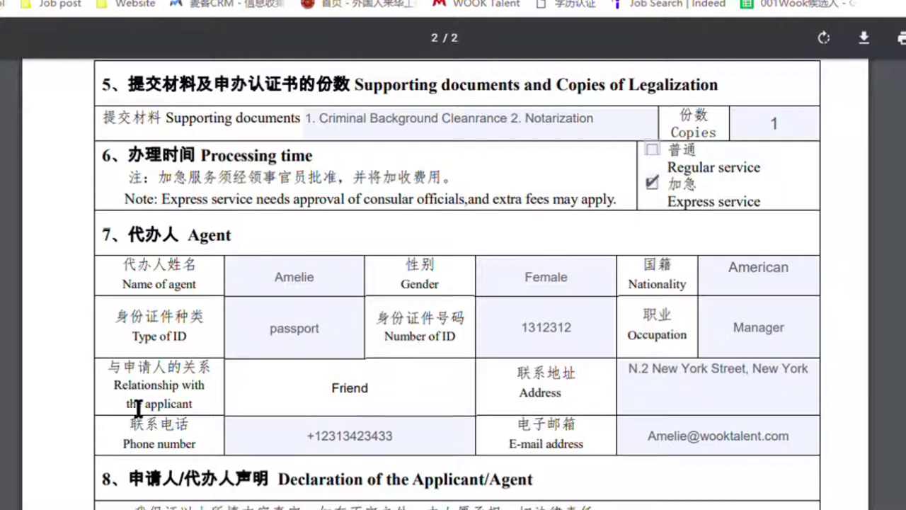
drag(435, 394, 277, 393)
click(540, 424)
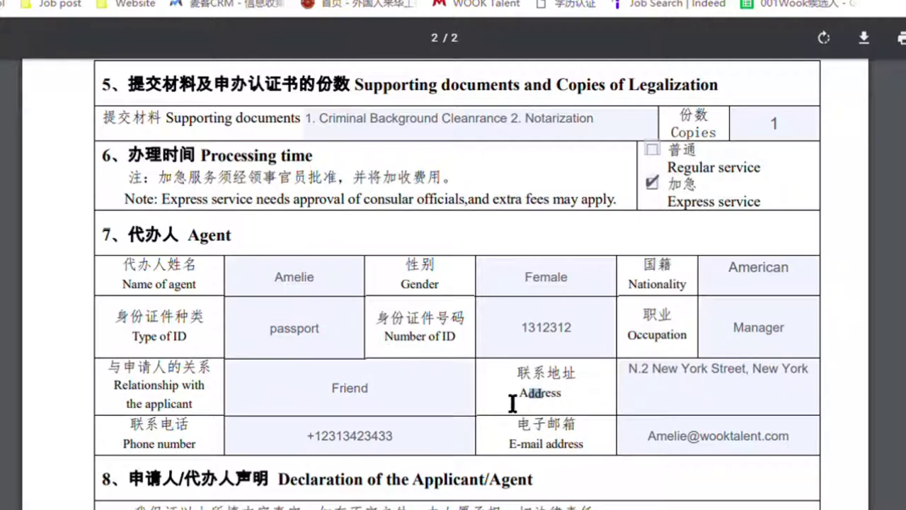
click(647, 382)
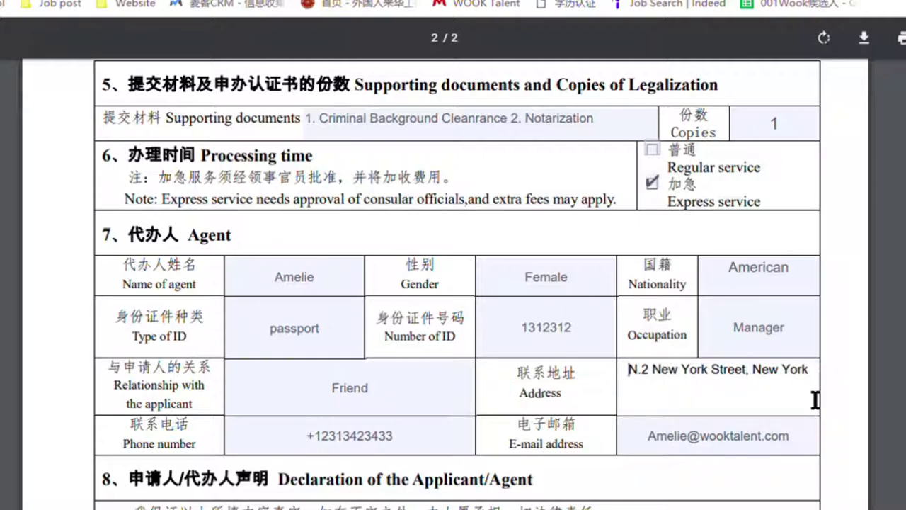
click(316, 437)
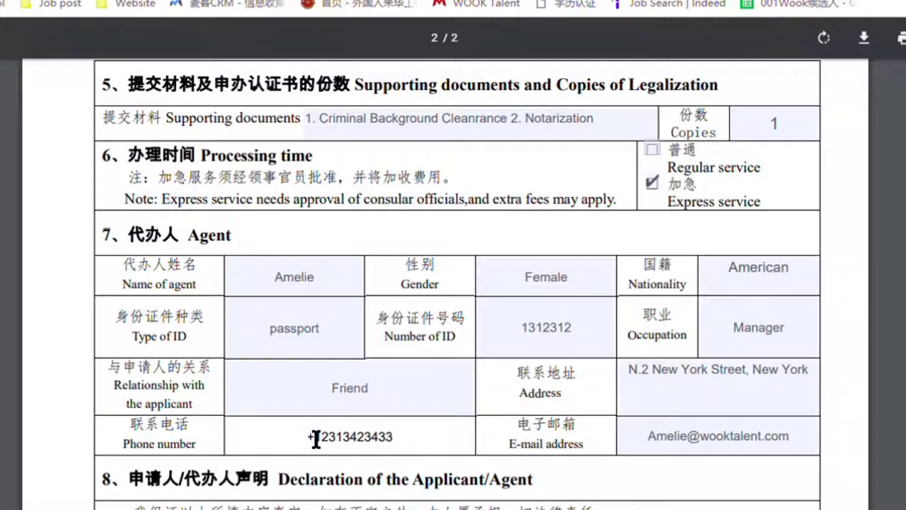
drag(274, 446, 457, 453)
click(611, 435)
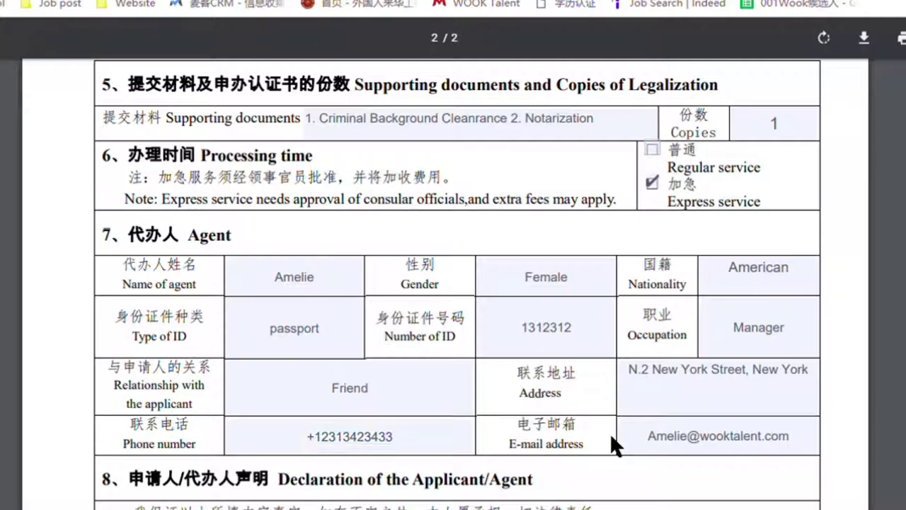
Look over the preceding sections and examine the Declaration of the Applicant/Agent heading in section 8
scroll(265, 370, up, 2)
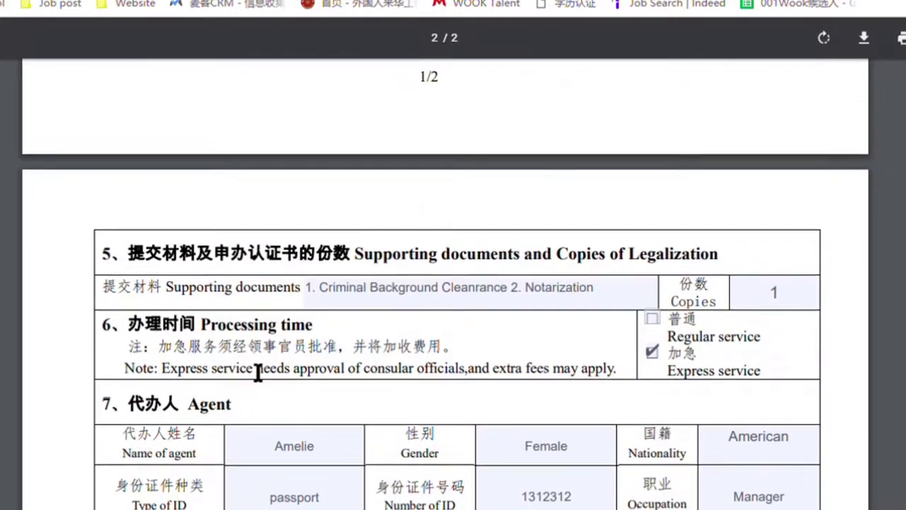
scroll(228, 263, down, 4)
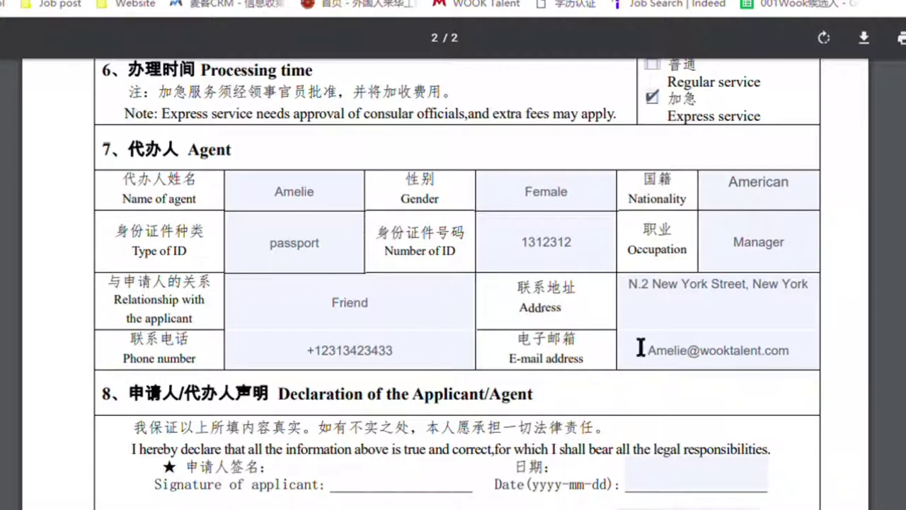
scroll(594, 304, up, 15)
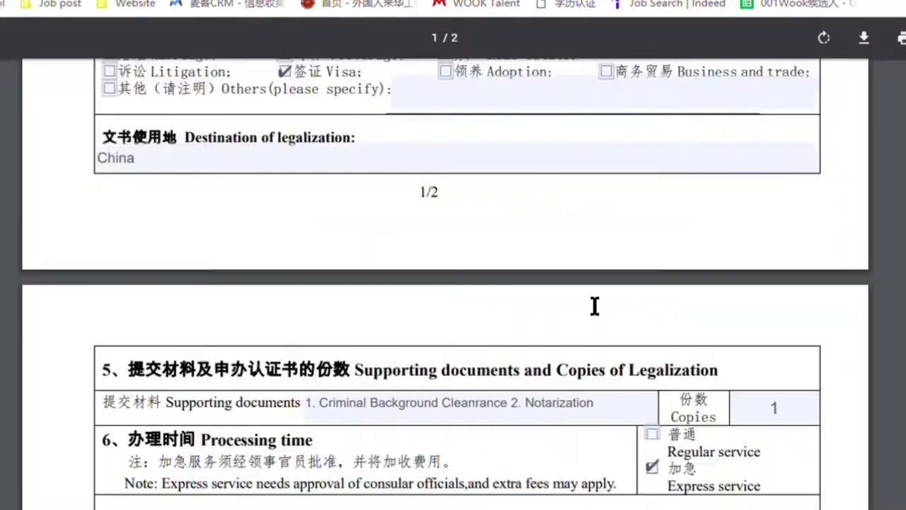
scroll(594, 304, down, 10)
scroll(607, 313, down, 10)
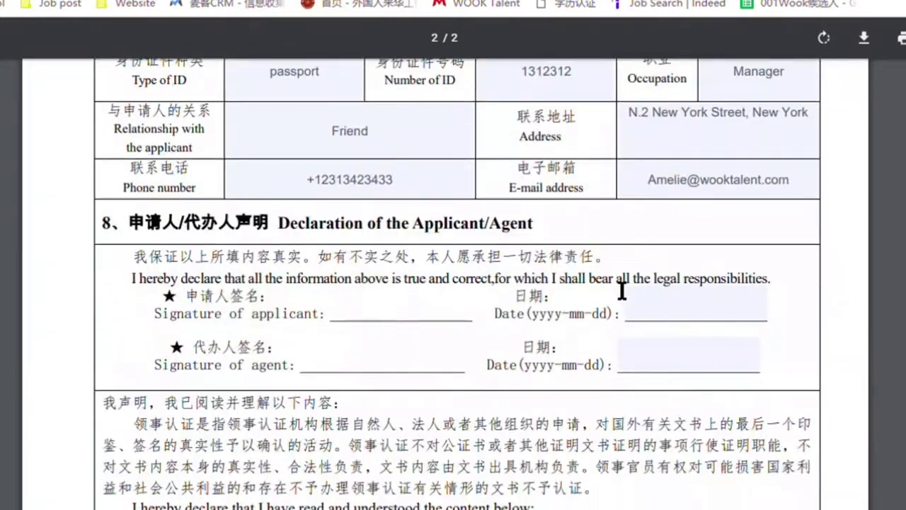
scroll(528, 263, up, 4)
scroll(332, 347, down, 4)
drag(279, 225, 627, 233)
click(617, 225)
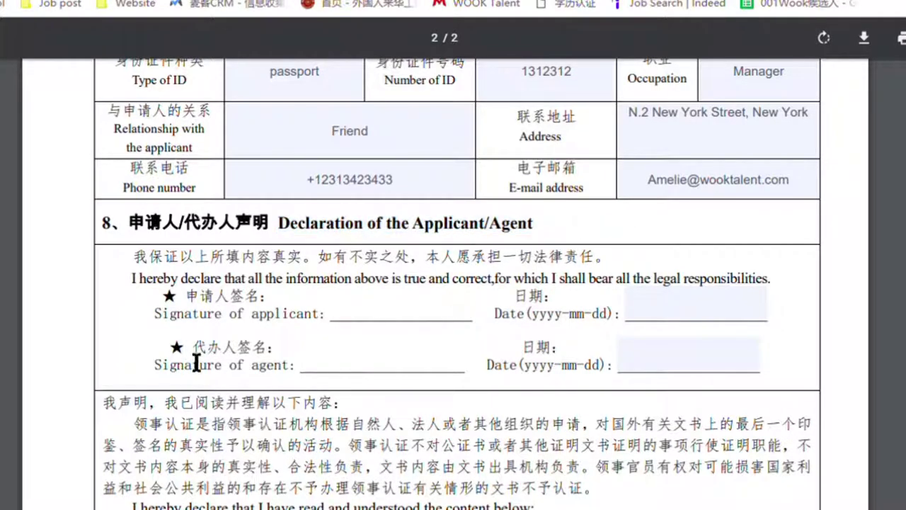
Examine the applicant's signature and date lines and the agent's signature line in section 8
mouse_move(157, 316)
mouse_down()
mouse_move(289, 327)
mouse_move(328, 319)
mouse_move(343, 330)
mouse_up()
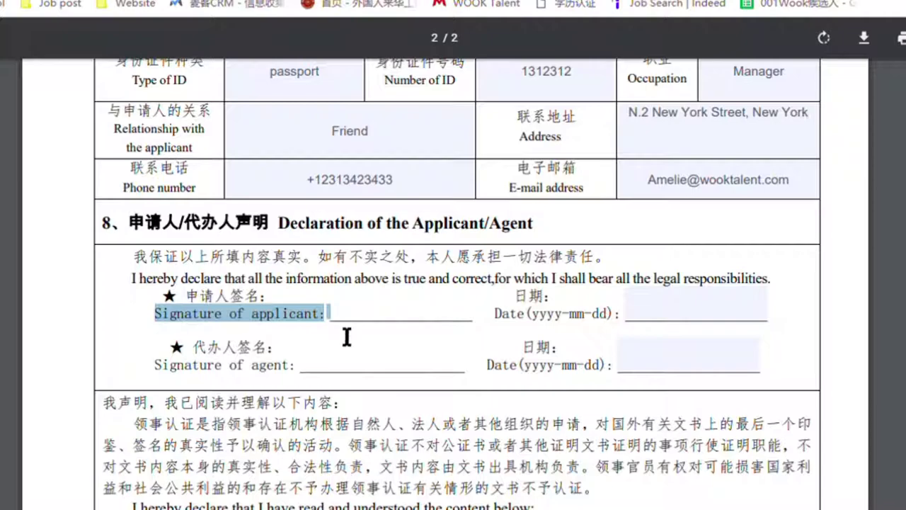
click(347, 334)
scroll(354, 283, down, 3)
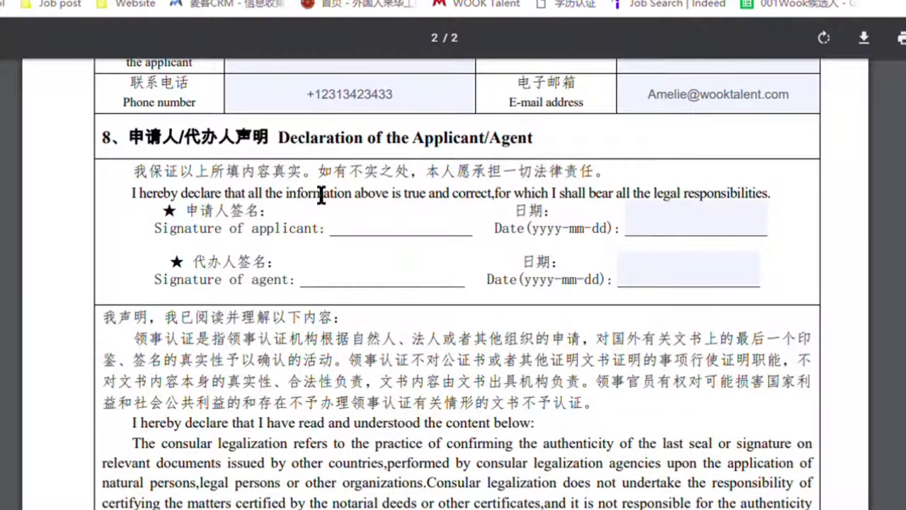
click(668, 225)
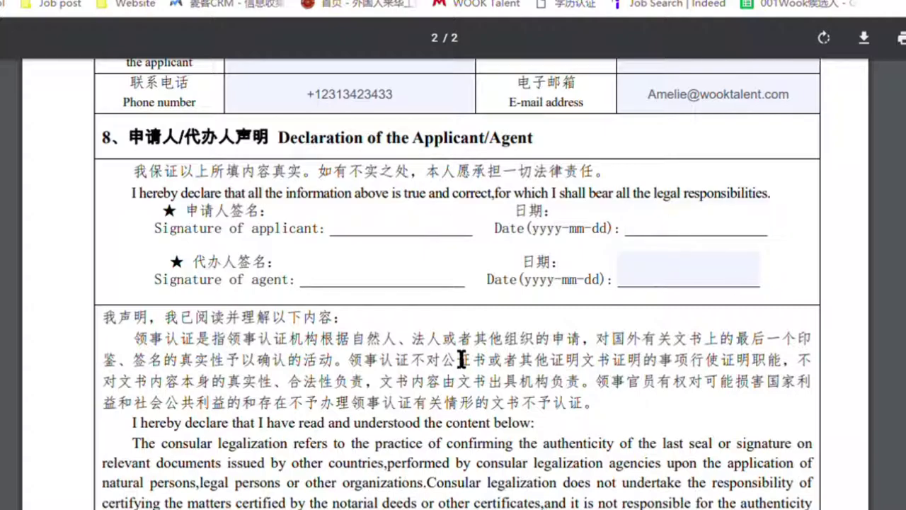
click(212, 311)
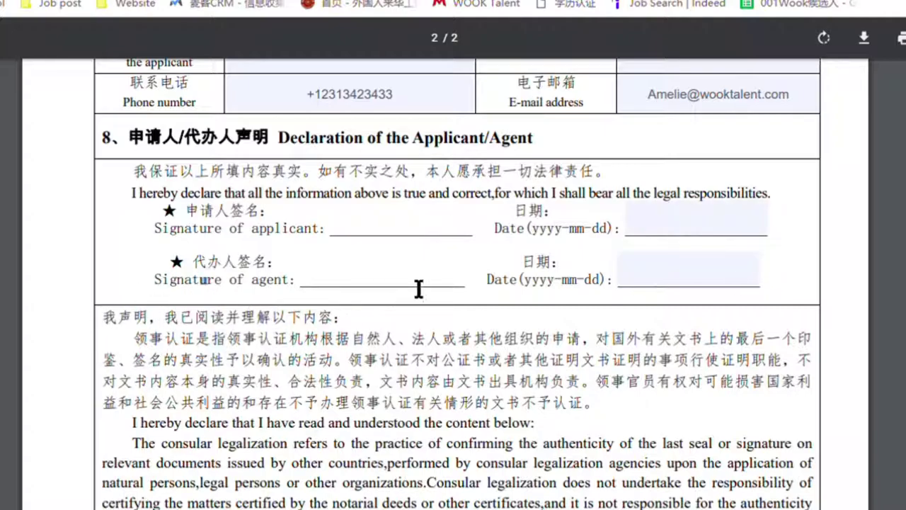
Compare the agent's details in section 7 with the agent's signature line in section 8
scroll(379, 277, up, 3)
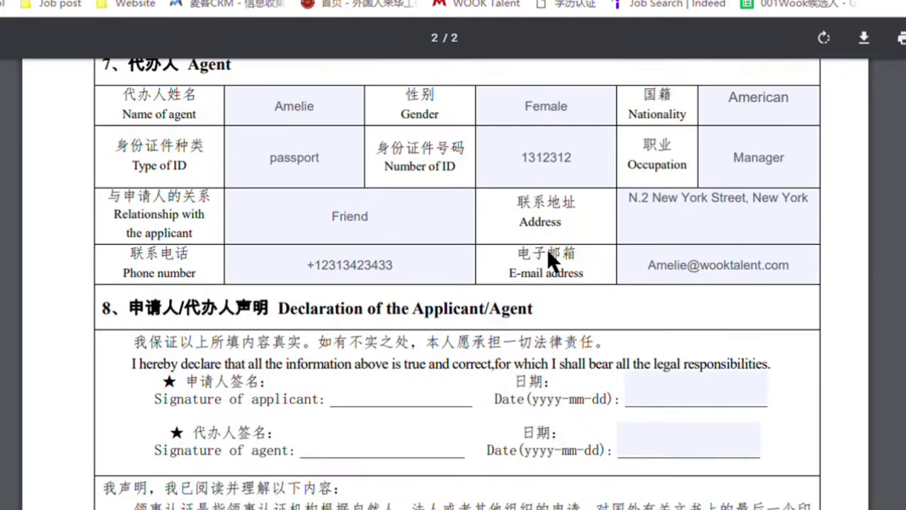
scroll(328, 146, up, 1)
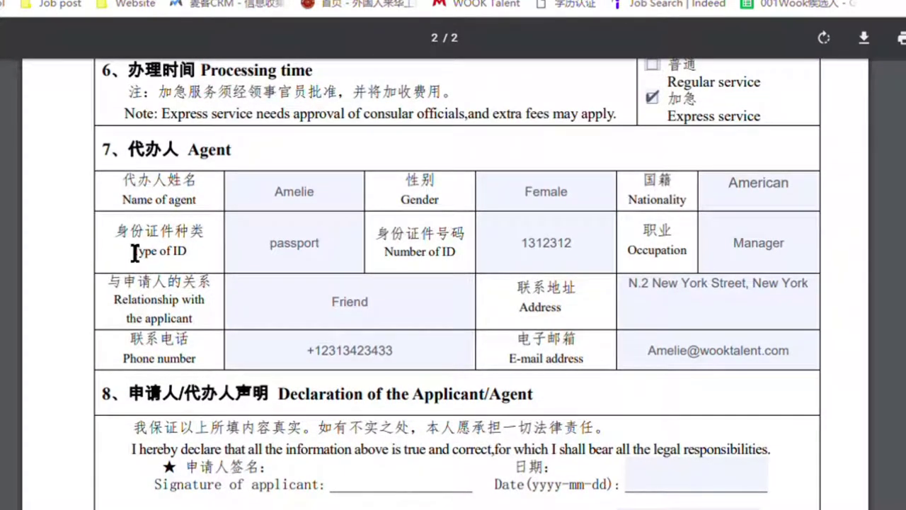
scroll(425, 279, down, 2)
click(278, 117)
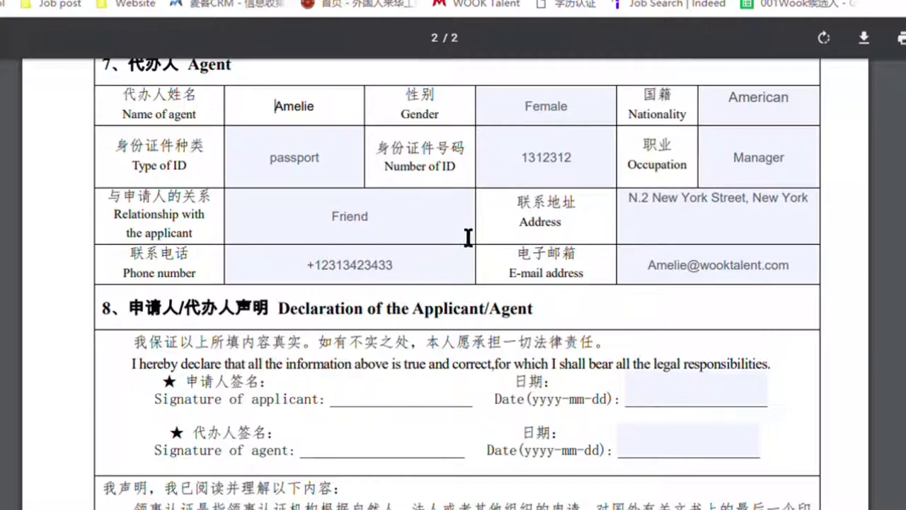
click(385, 454)
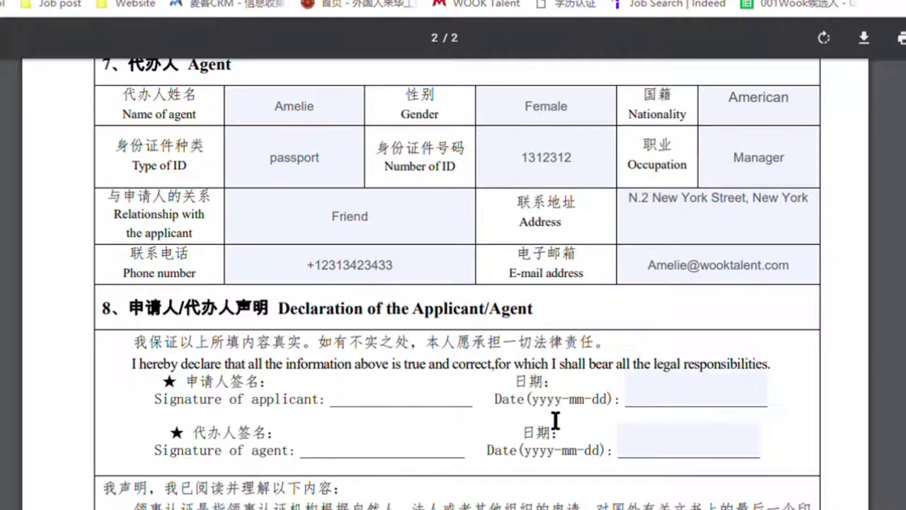
Read the closing consular legalization declaration with its applicant signature and date lines, and the official-use section
scroll(607, 367, down, 2)
scroll(533, 284, down, 2)
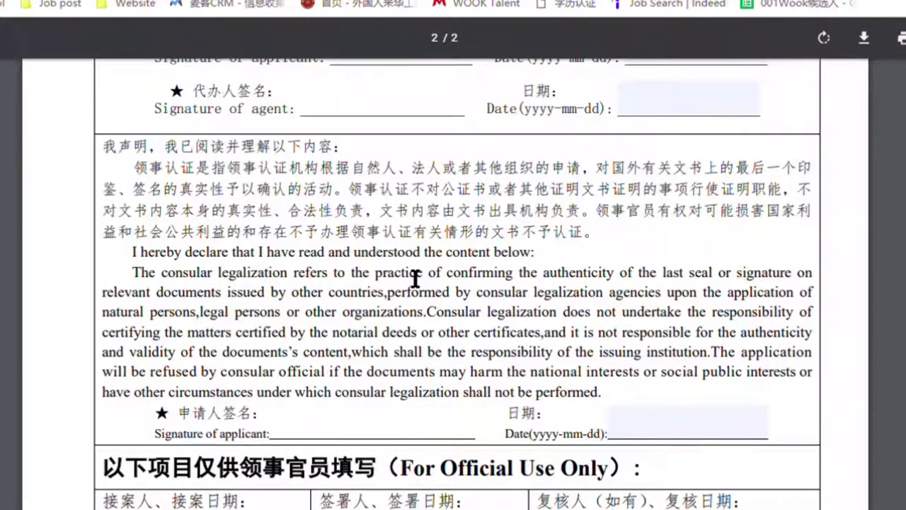
scroll(328, 400, down, 1)
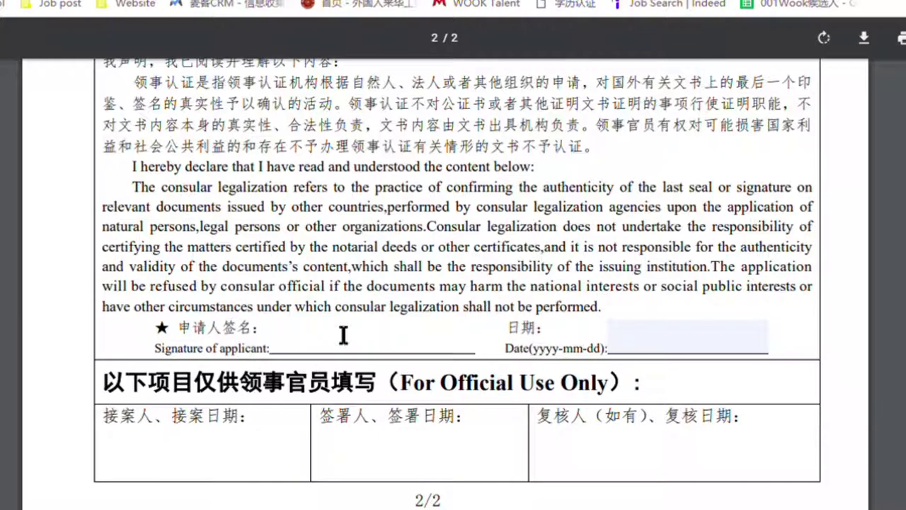
scroll(400, 327, up, 2)
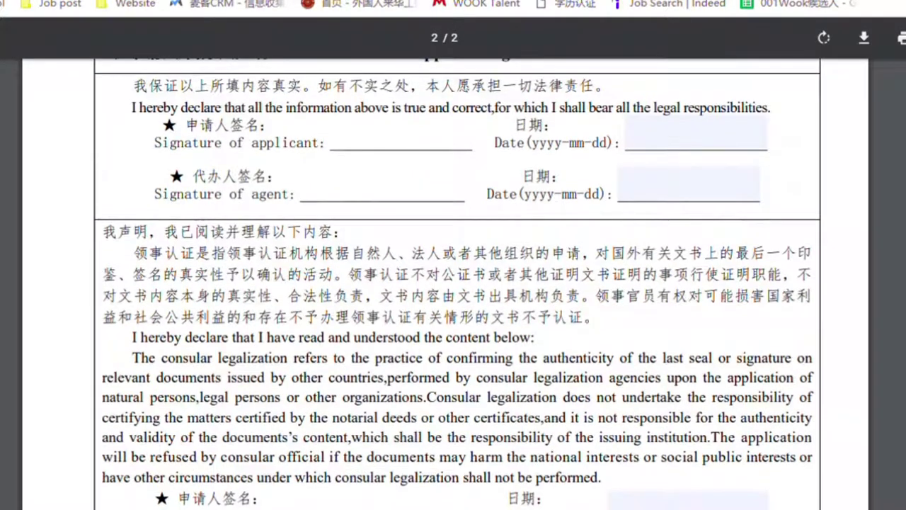
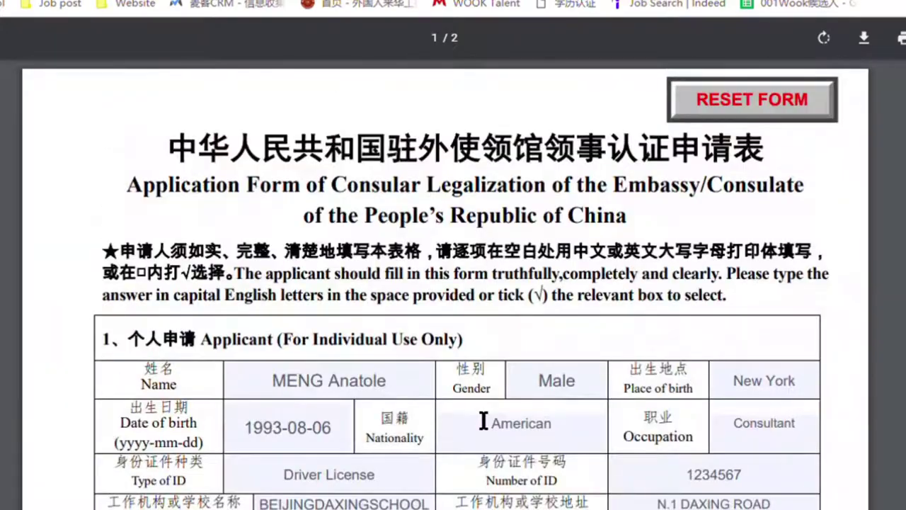
Review the filled-in form from the applicant's details in section 1 to the agent's details in section 7 and the section 8 declaration
scroll(262, 392, down, 13)
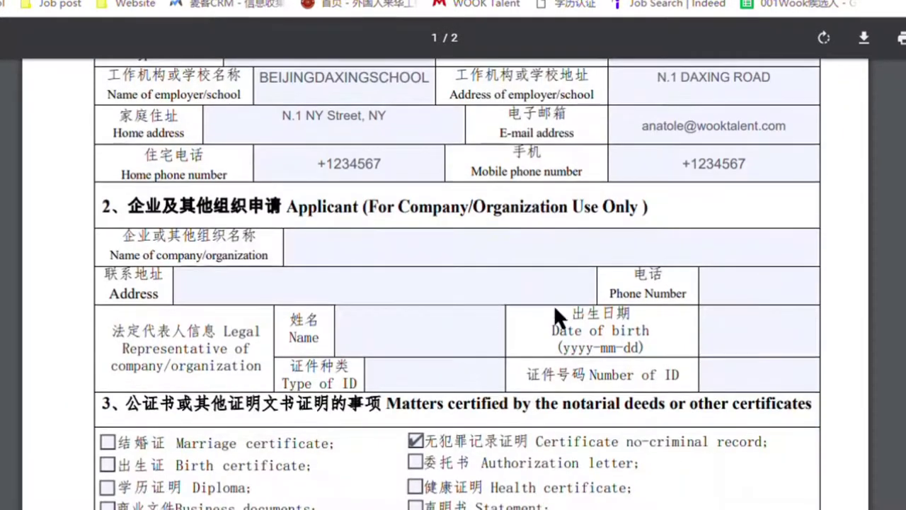
scroll(543, 320, down, 8)
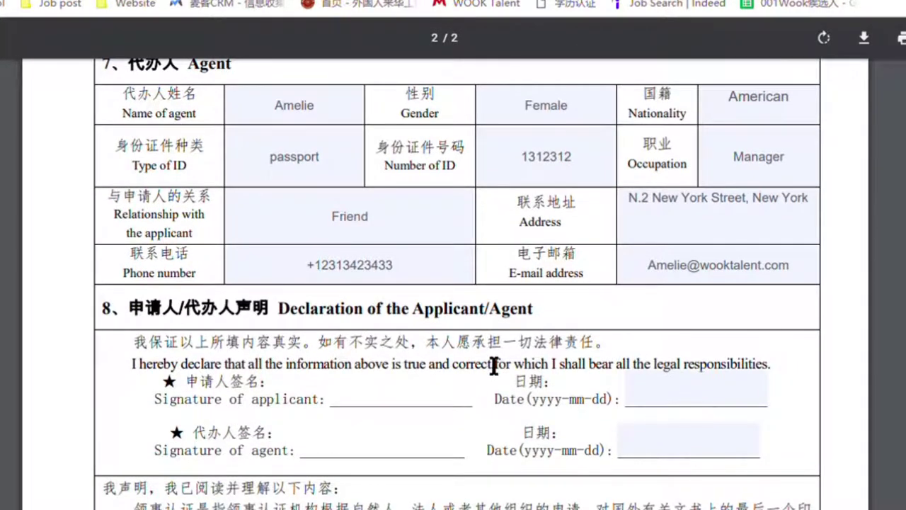
scroll(404, 350, up, 2)
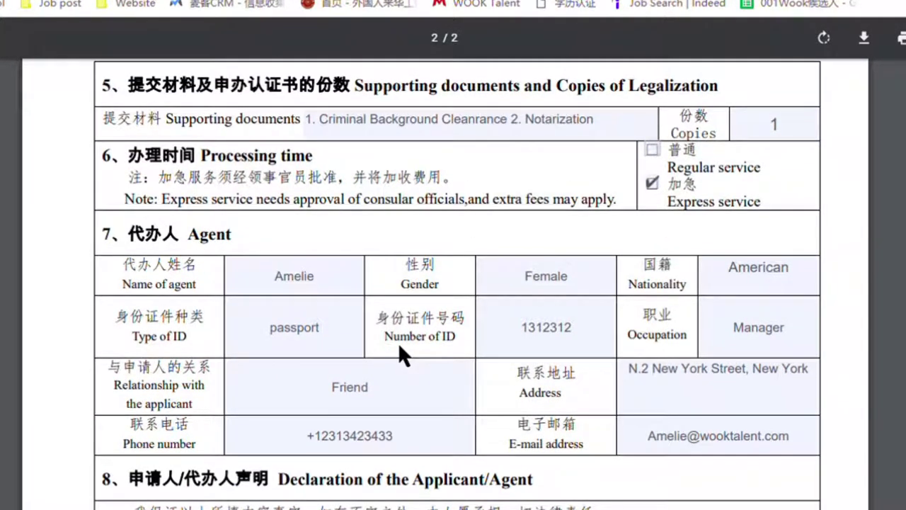
scroll(416, 354, down, 2)
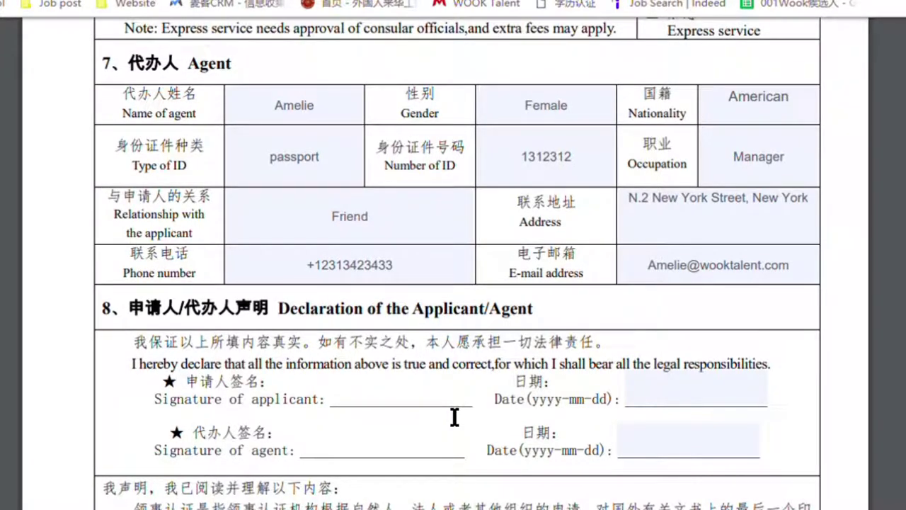
scroll(578, 357, up, 15)
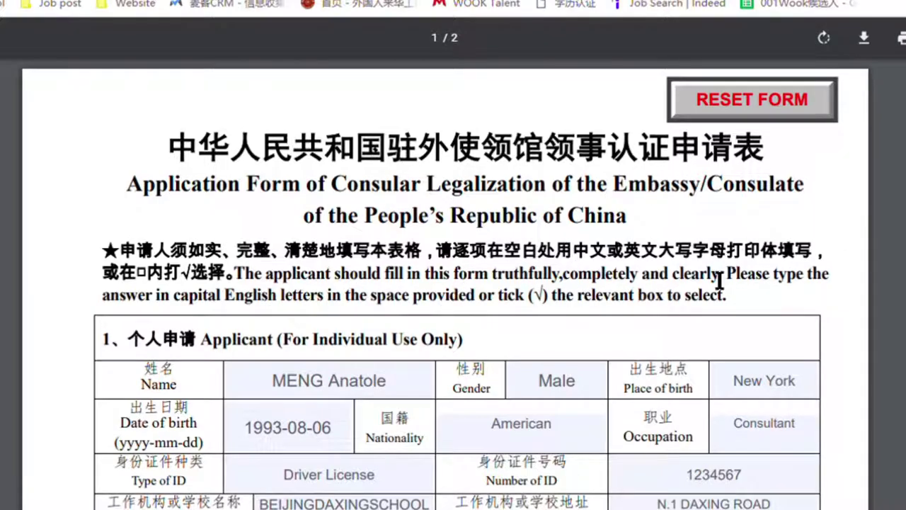
Examine the applicant's and agent's signature and date lines in section 8 and the closing consular legalization declaration
scroll(581, 311, down, 5)
scroll(354, 283, up, 5)
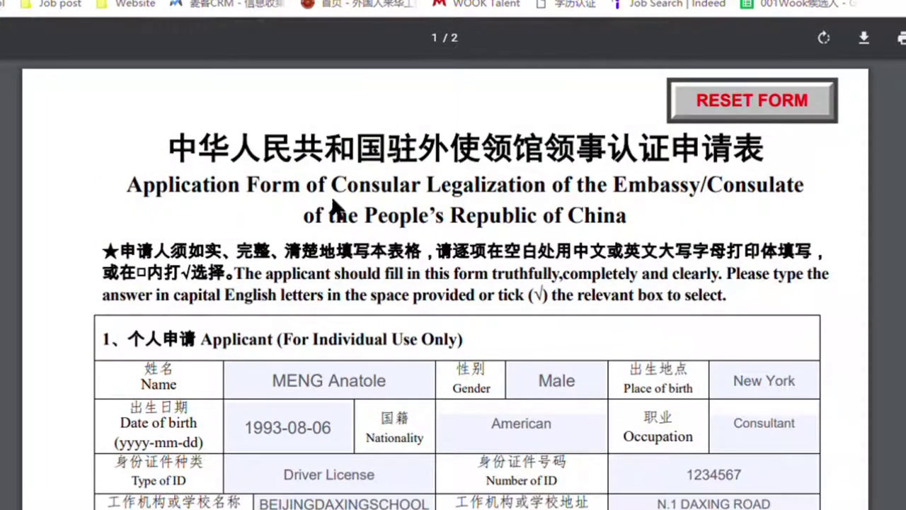
scroll(427, 253, down, 10)
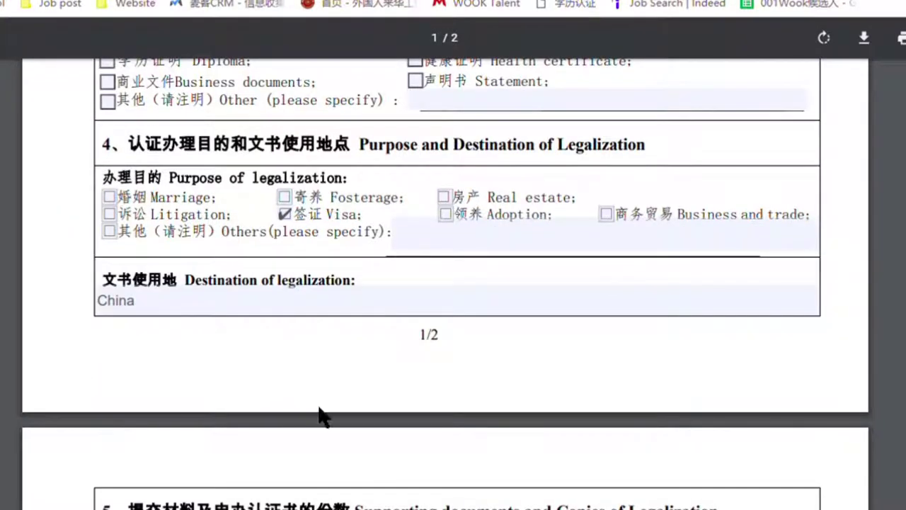
scroll(516, 368, down, 1)
scroll(566, 361, down, 5)
scroll(522, 309, down, 7)
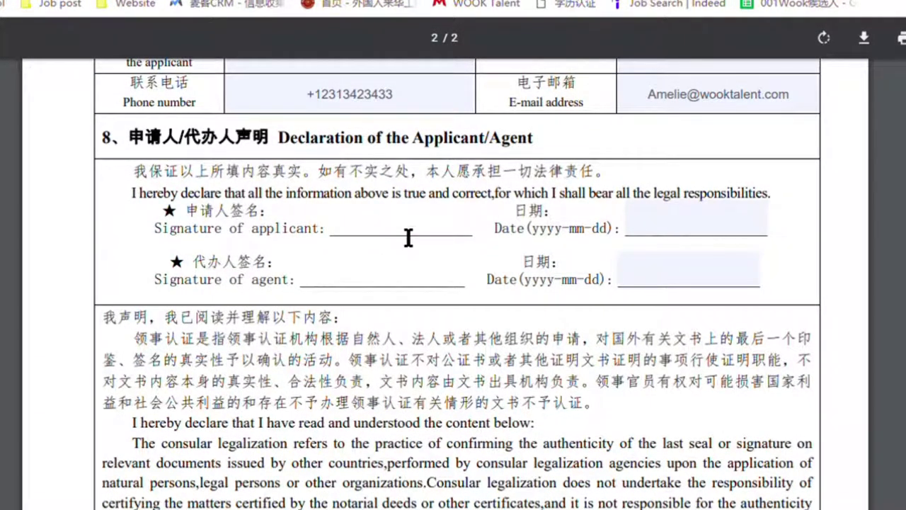
scroll(474, 244, down, 3)
scroll(536, 255, up, 2)
scroll(536, 255, up, 1)
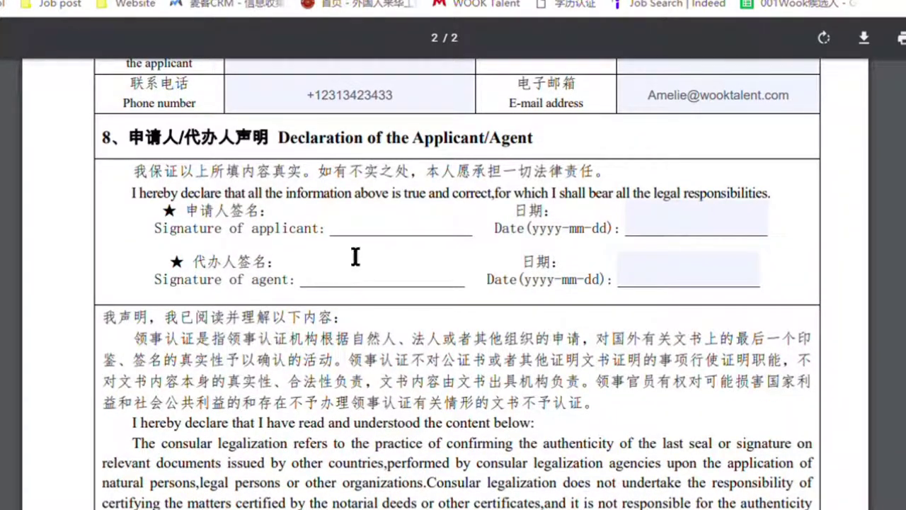
scroll(695, 226, down, 3)
scroll(387, 447, up, 1)
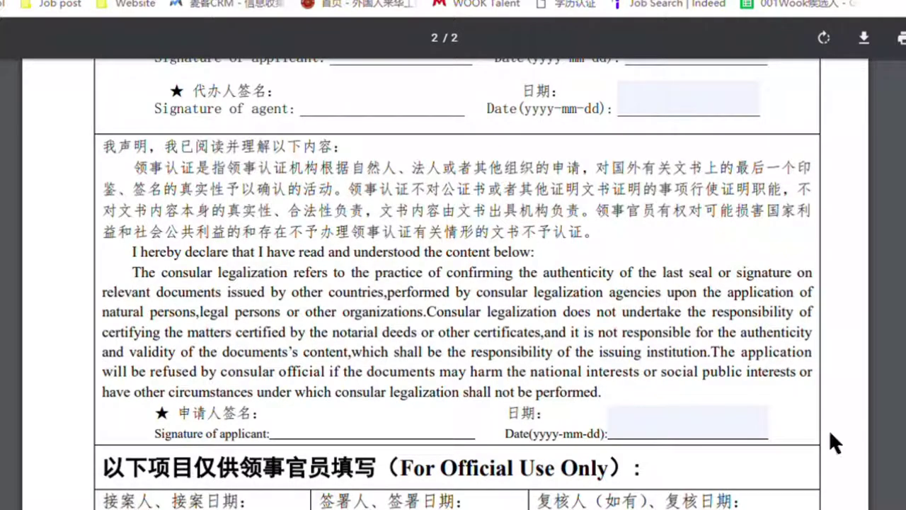
Check the applicant's signature line under the closing declaration and the agent's details in section 7
scroll(402, 326, up, 15)
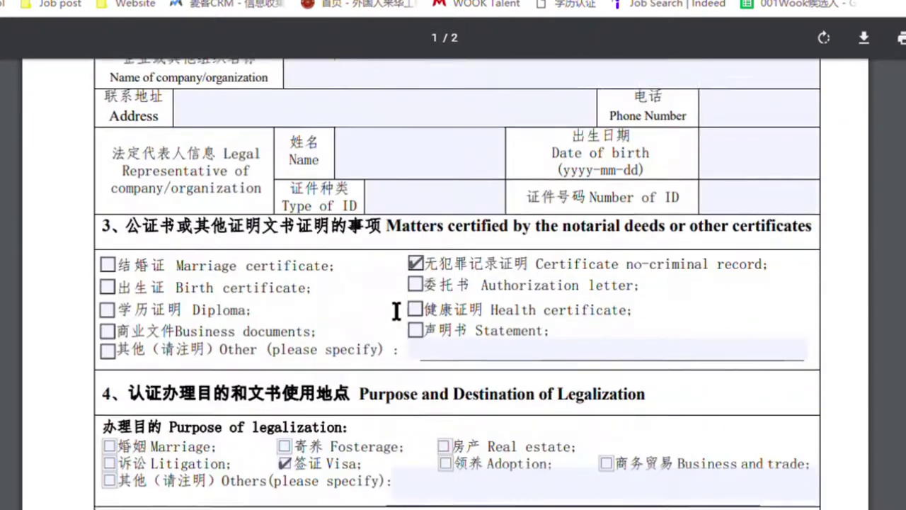
scroll(397, 310, down, 15)
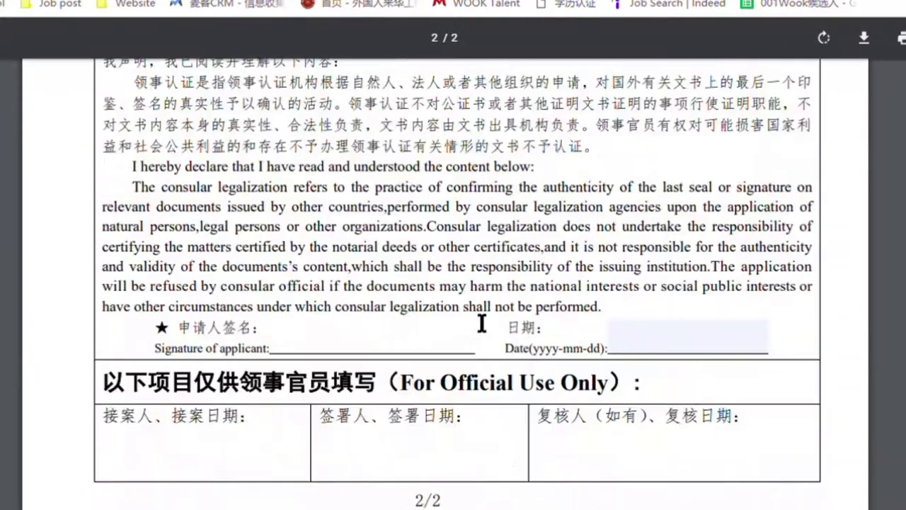
scroll(401, 347, up, 8)
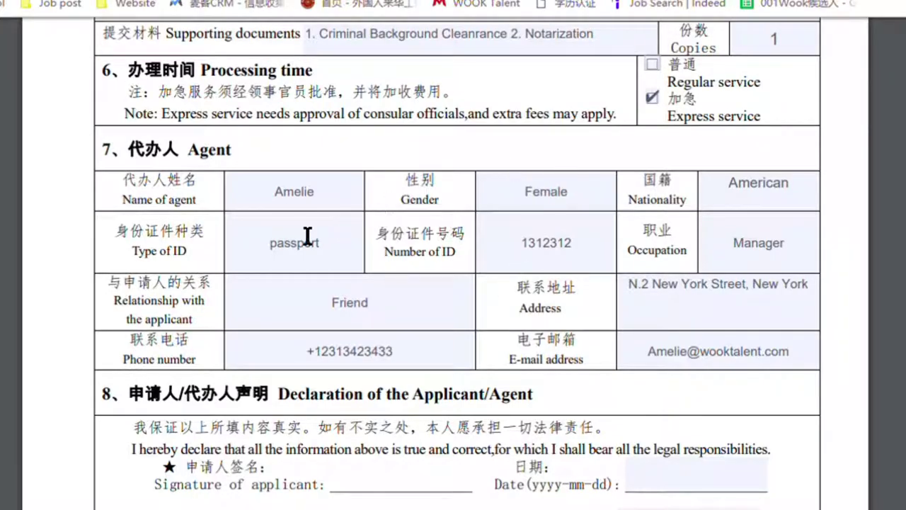
scroll(451, 232, down, 3)
scroll(546, 251, up, 5)
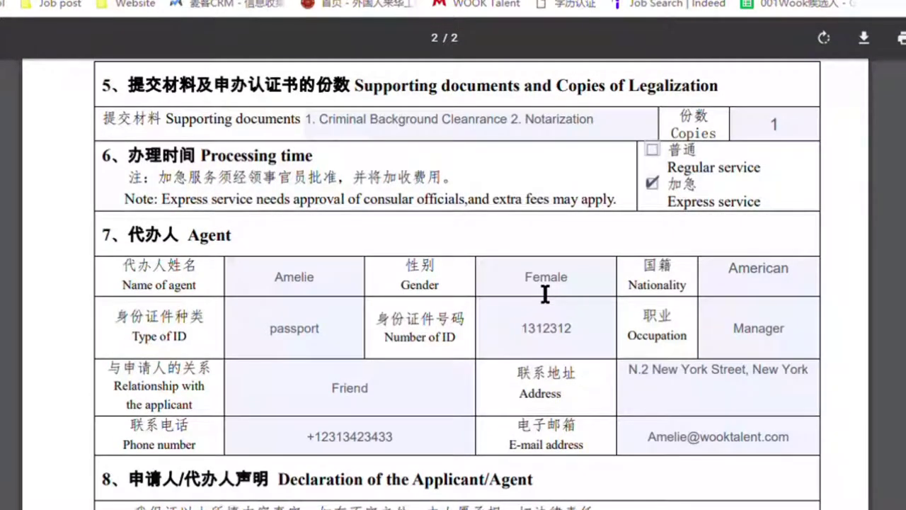
Look over both pages of the form again, from the applicant's details to the Declaration of the Applicant/Agent
scroll(519, 269, up, 10)
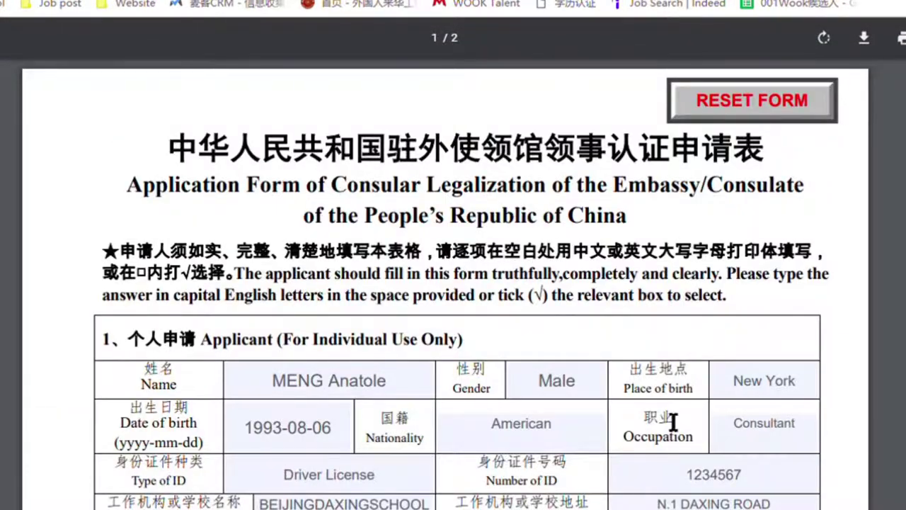
scroll(431, 269, down, 10)
scroll(518, 304, down, 5)
scroll(488, 311, down, 5)
scroll(489, 319, up, 12)
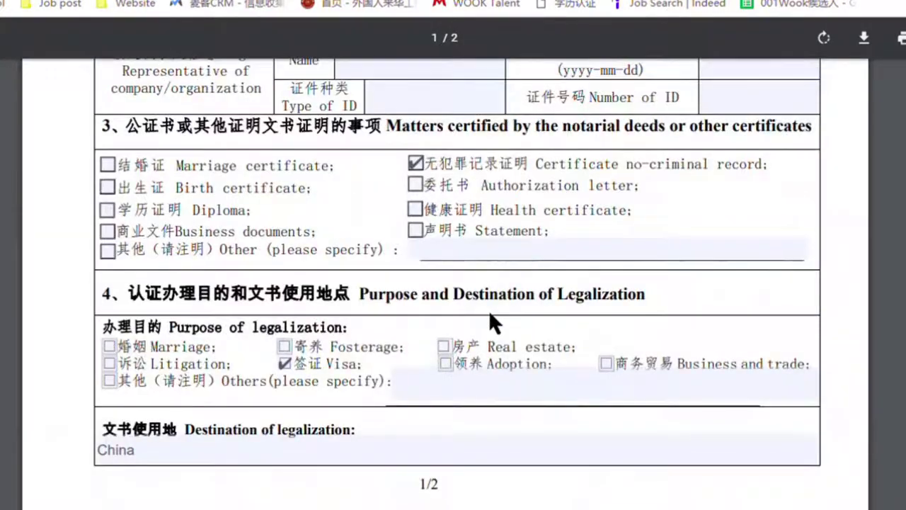
scroll(489, 309, up, 8)
scroll(499, 318, down, 12)
scroll(471, 297, down, 10)
scroll(326, 375, up, 7)
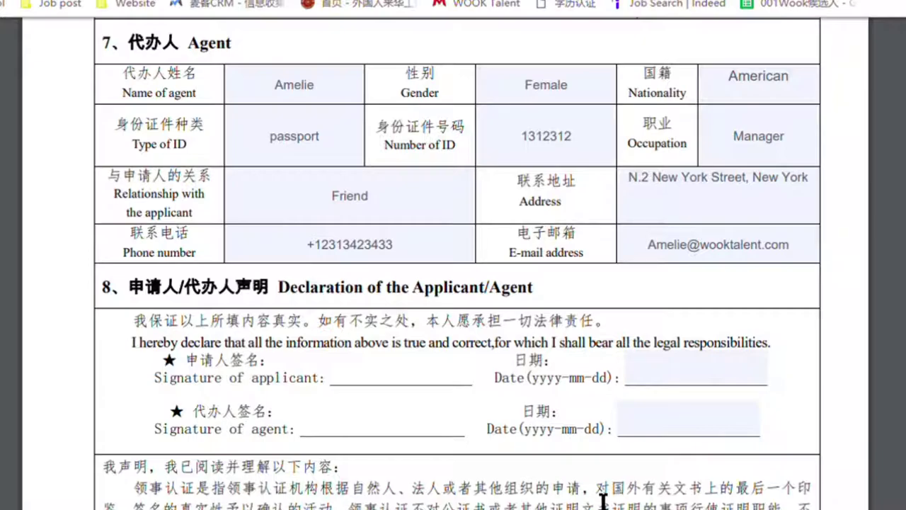
scroll(602, 500, up, 15)
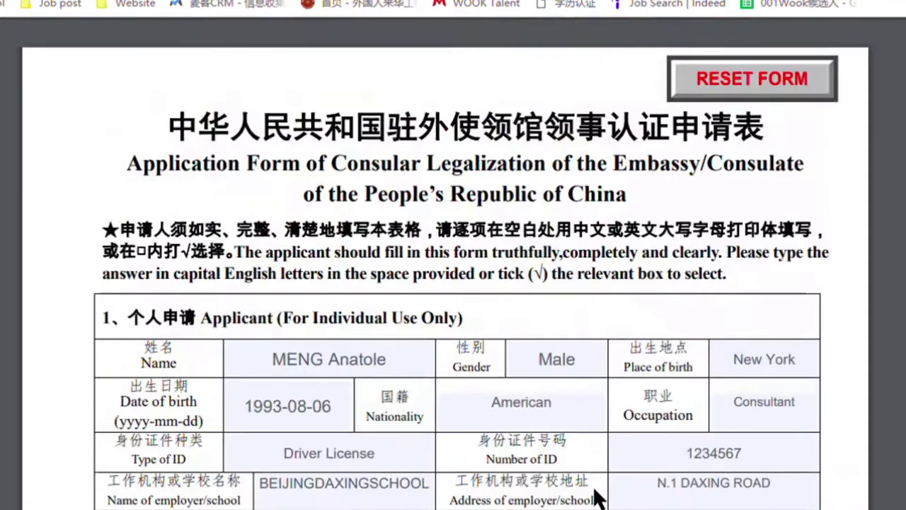
Examine the supporting documents entry in section 5, highlighting its "2. Notarization" item
scroll(504, 308, down, 5)
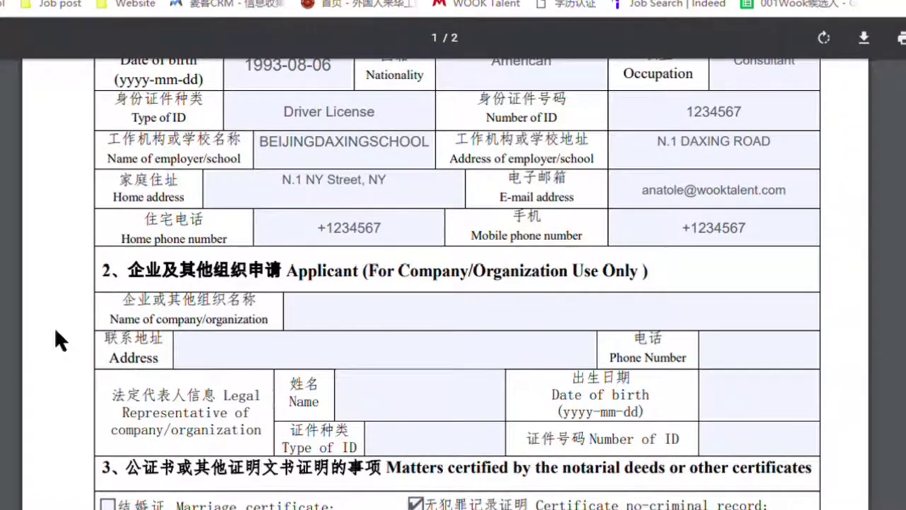
scroll(558, 203, down, 10)
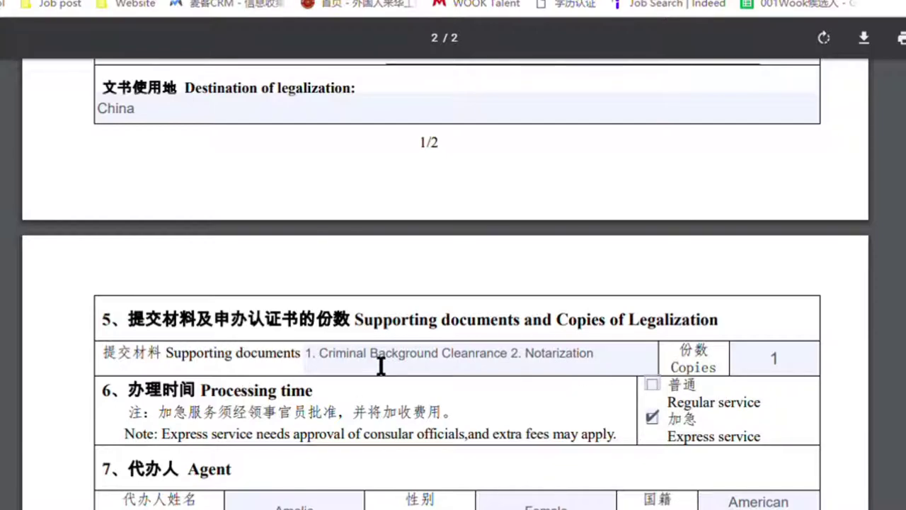
click(317, 363)
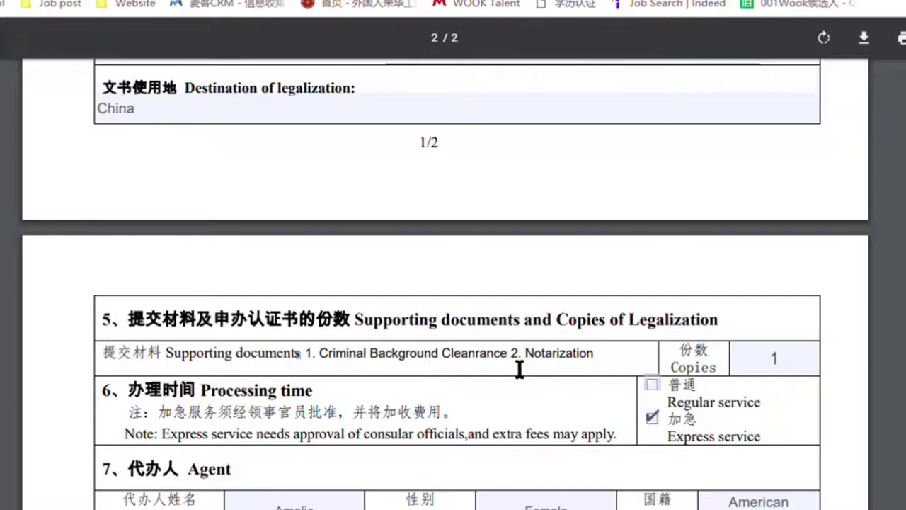
drag(511, 358, 620, 363)
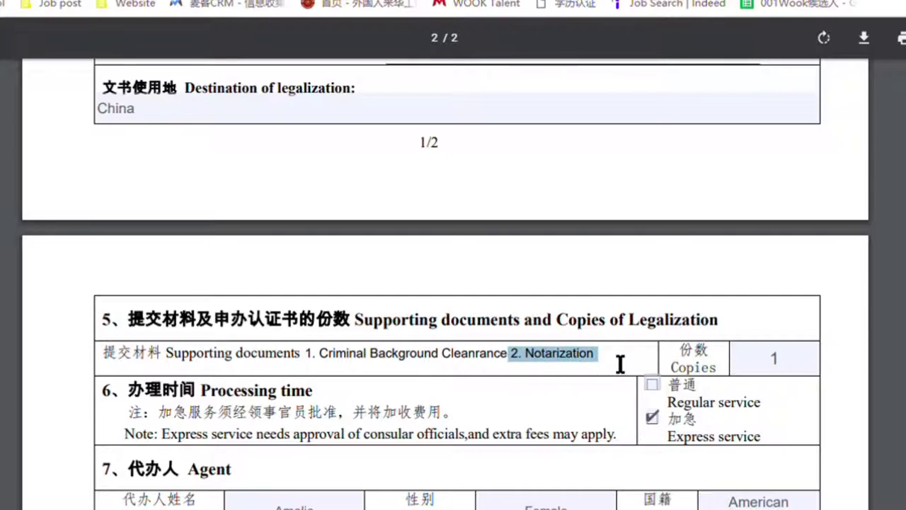
click(620, 364)
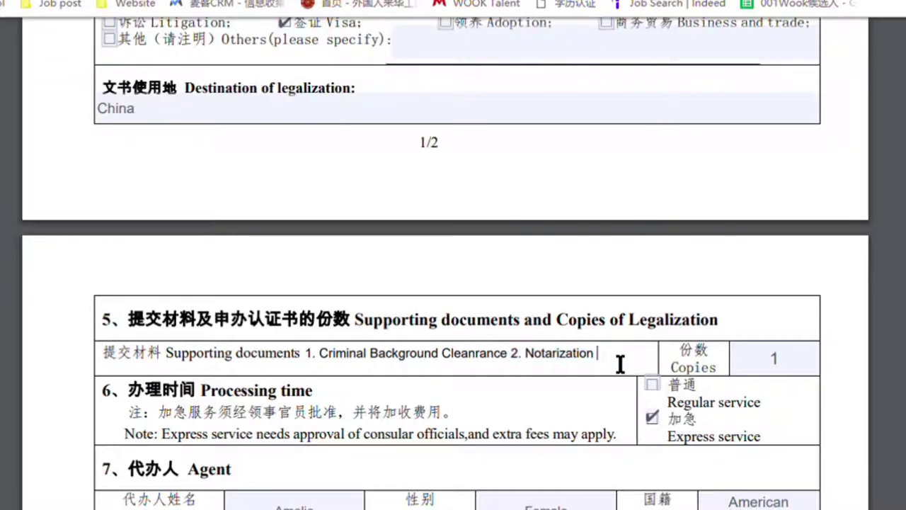
Compare the supporting documents entry in section 5 with the certificate and purpose choices in sections 3 and 4
scroll(620, 363, up, 6)
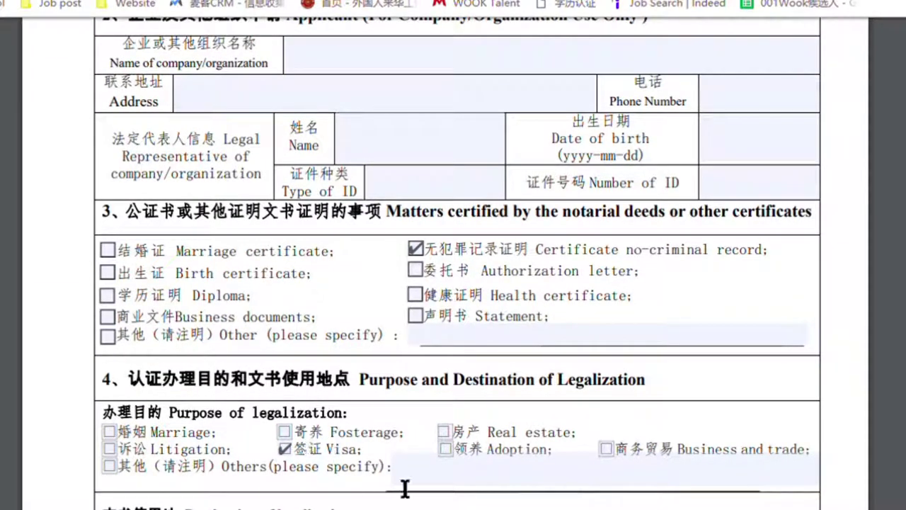
scroll(531, 325, down, 7)
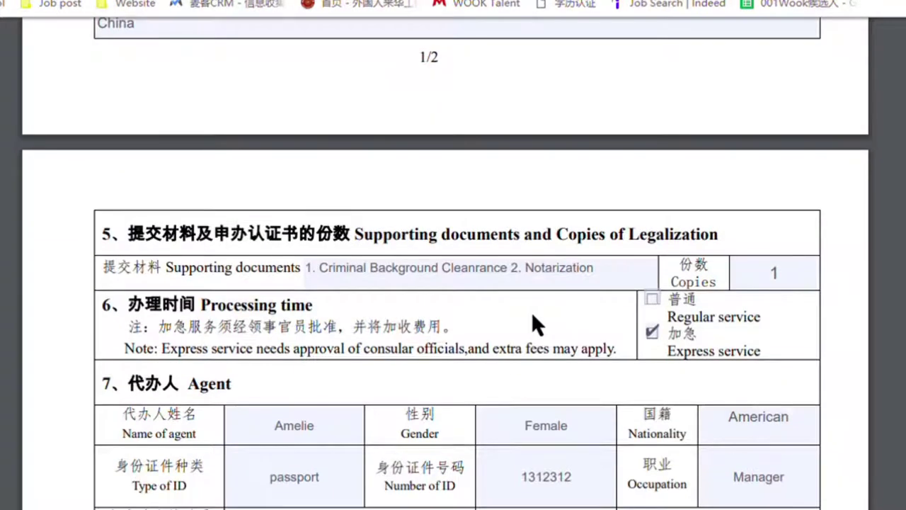
scroll(516, 189, up, 1)
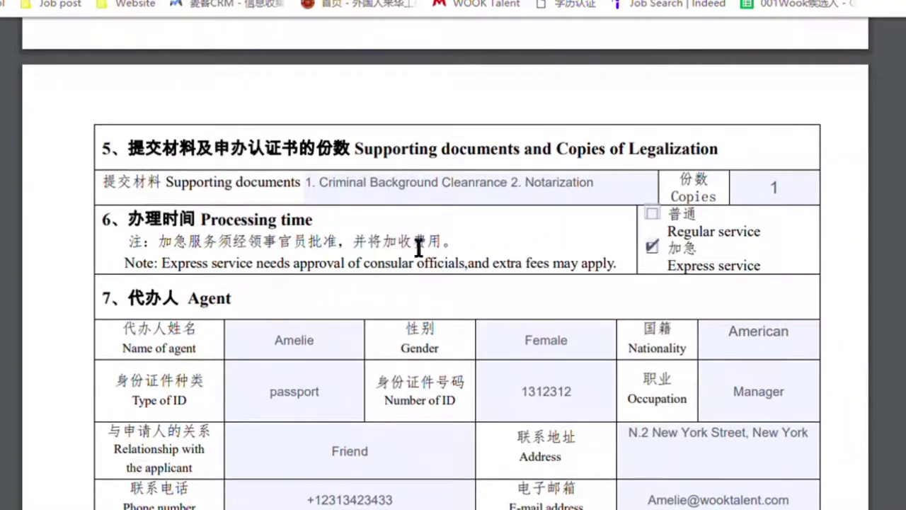
click(324, 190)
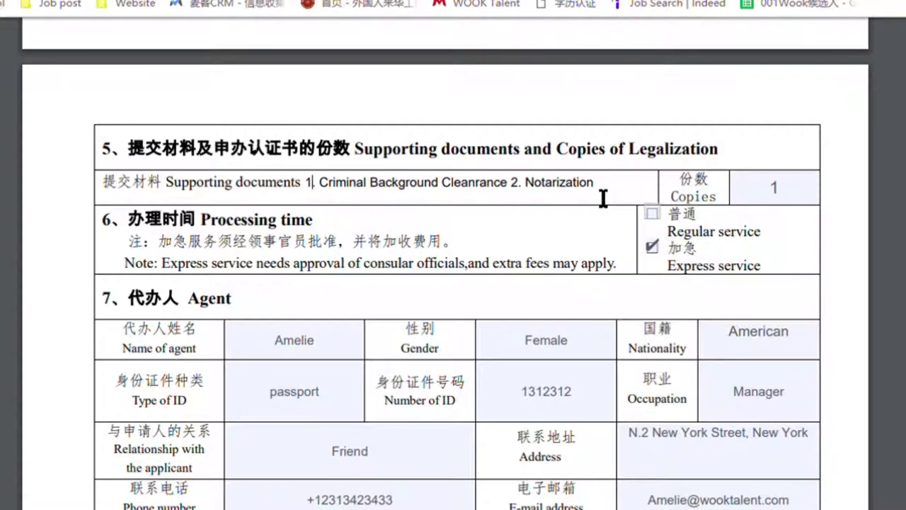
scroll(603, 199, up, 4)
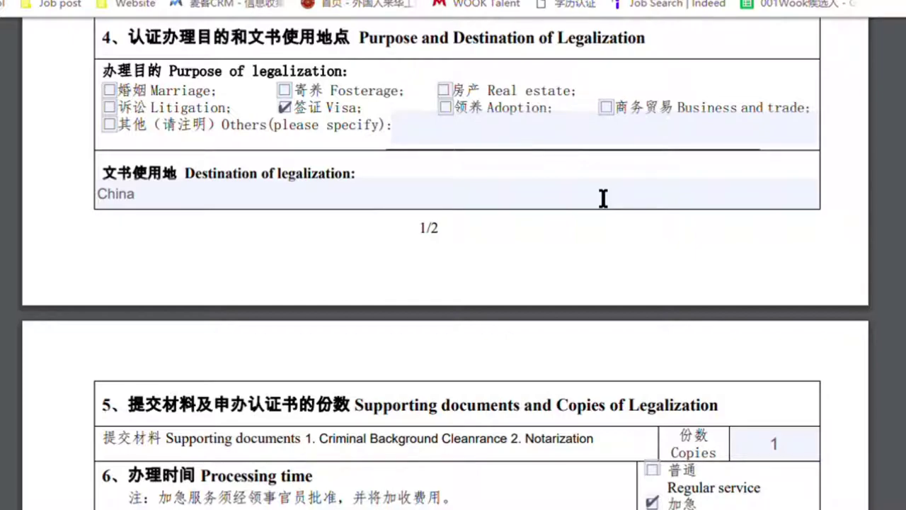
scroll(605, 200, down, 3)
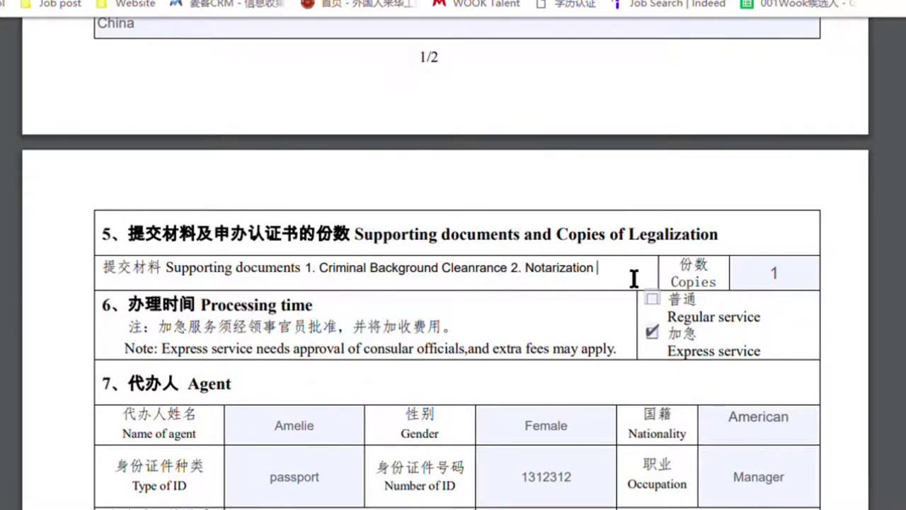
Highlight the Supporting documents line in section 5 and place the cursor at the end of its entry
drag(632, 276, 300, 273)
key(End)
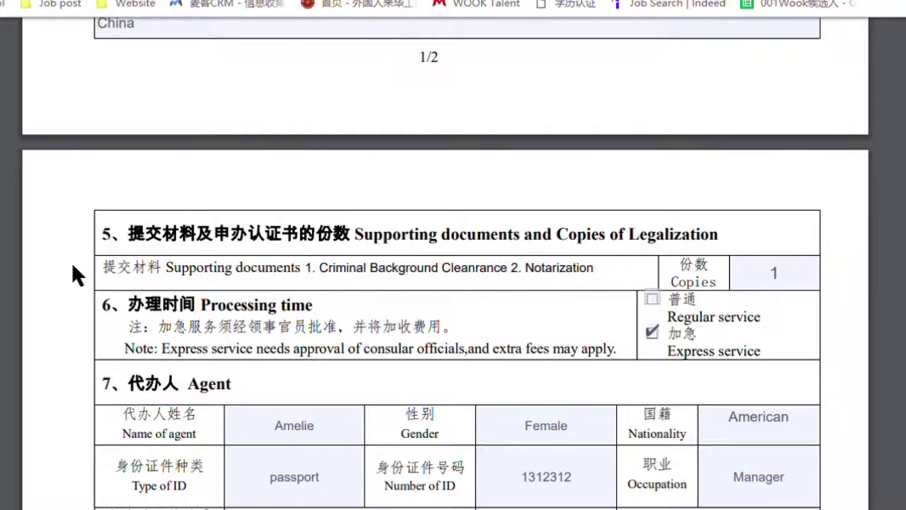
drag(182, 283, 528, 278)
click(616, 283)
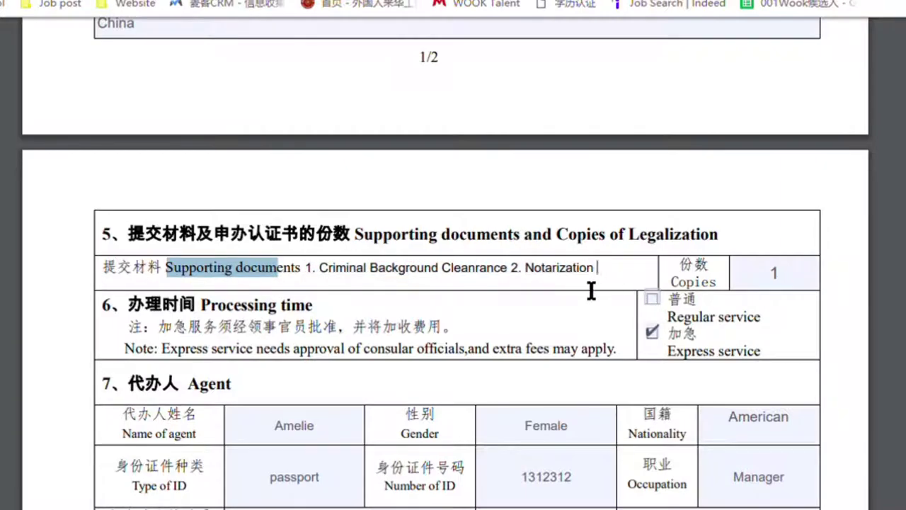
Skim both pages, recheck the supporting documents entry in section 5, and compare it with the certified matters in section 3
scroll(589, 291, up, 12)
scroll(587, 292, down, 7)
scroll(566, 298, up, 7)
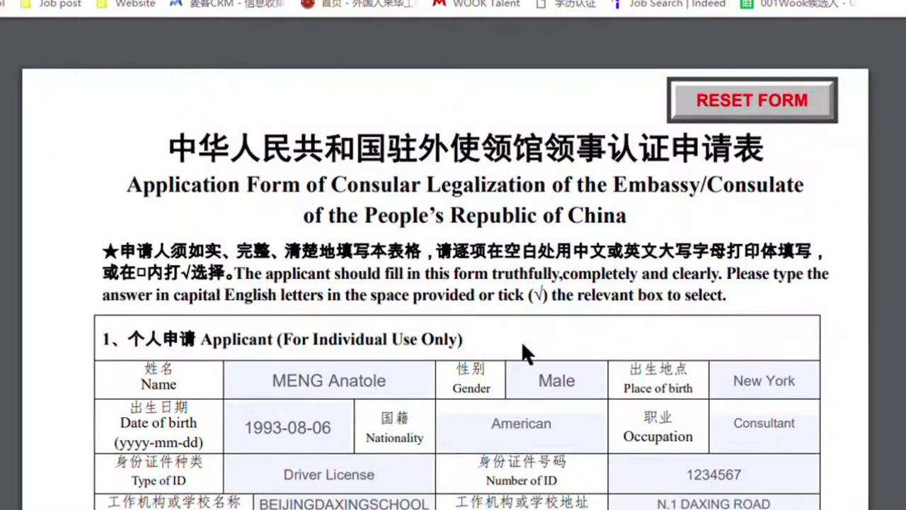
scroll(531, 350, down, 14)
scroll(542, 304, up, 12)
scroll(546, 357, down, 14)
scroll(586, 348, up, 6)
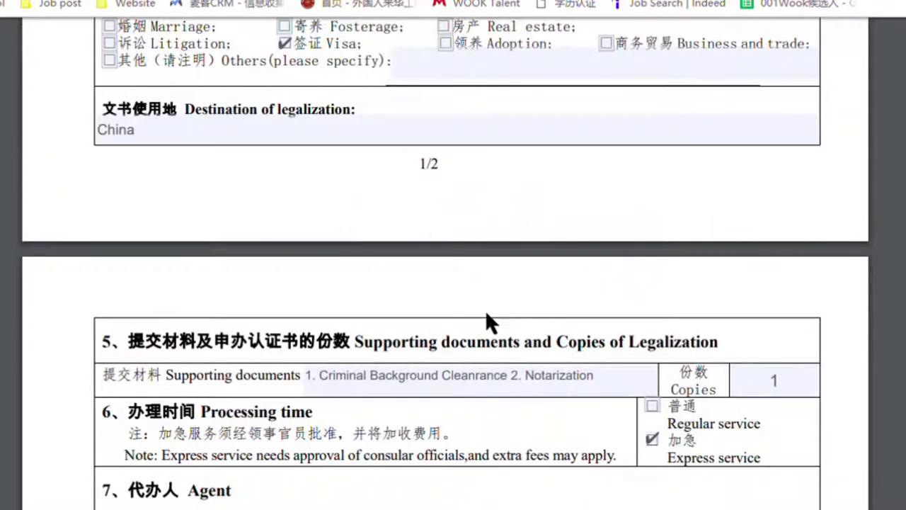
click(318, 391)
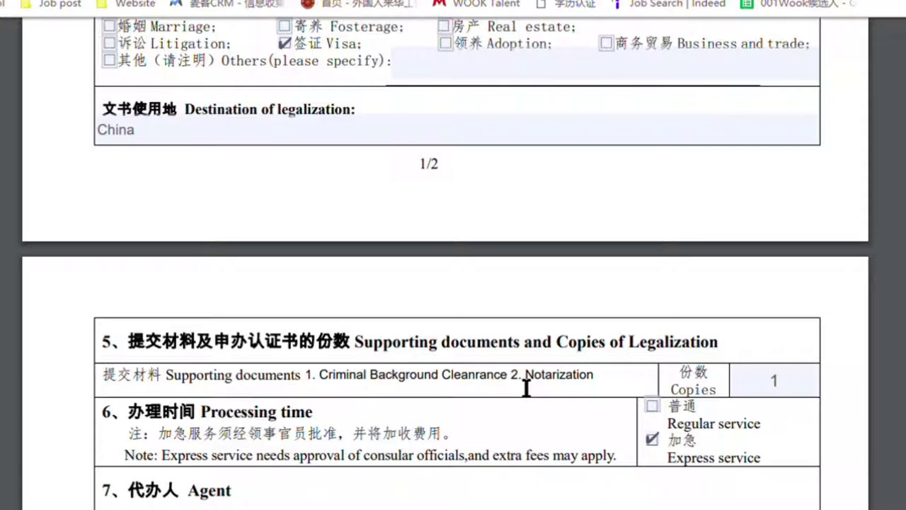
scroll(526, 387, up, 6)
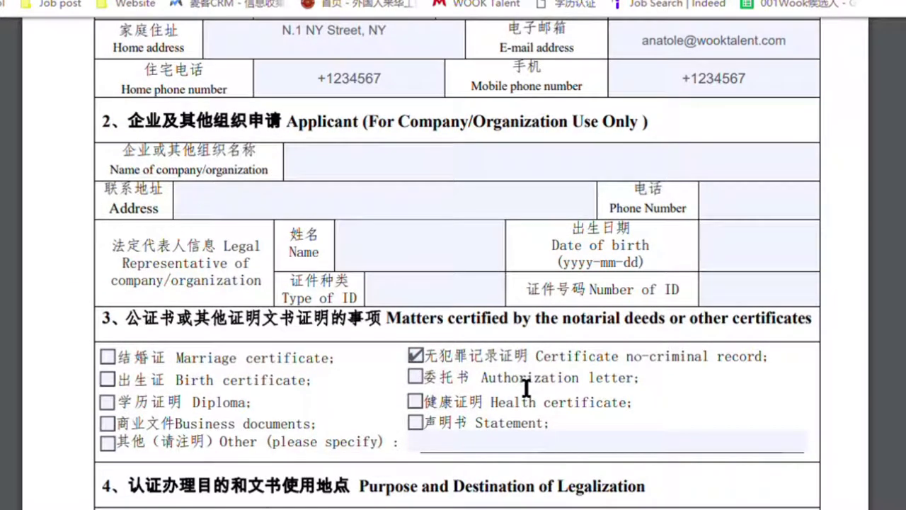
Compare the certified matters and legalization purpose in sections 3 and 4 with the supporting documents, processing time and agent details on page 2
scroll(526, 388, down, 3)
scroll(527, 388, down, 3)
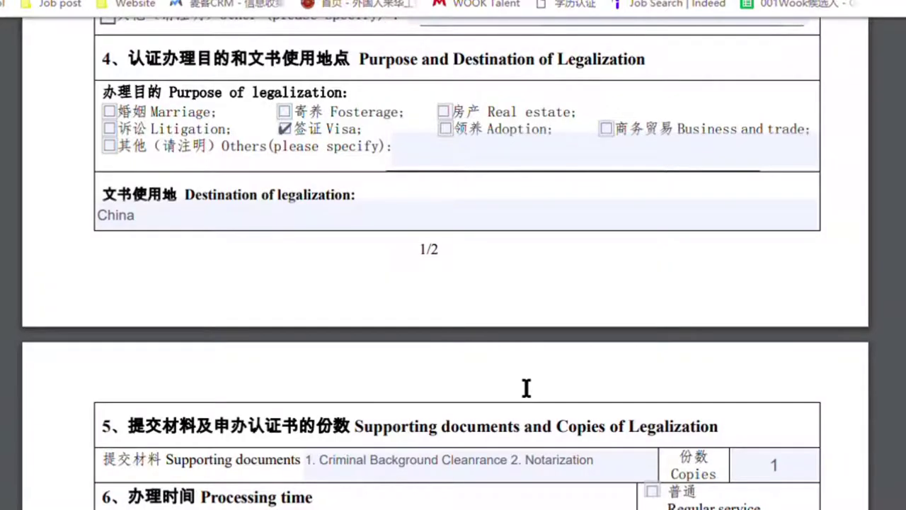
scroll(528, 388, down, 3)
scroll(527, 387, up, 3)
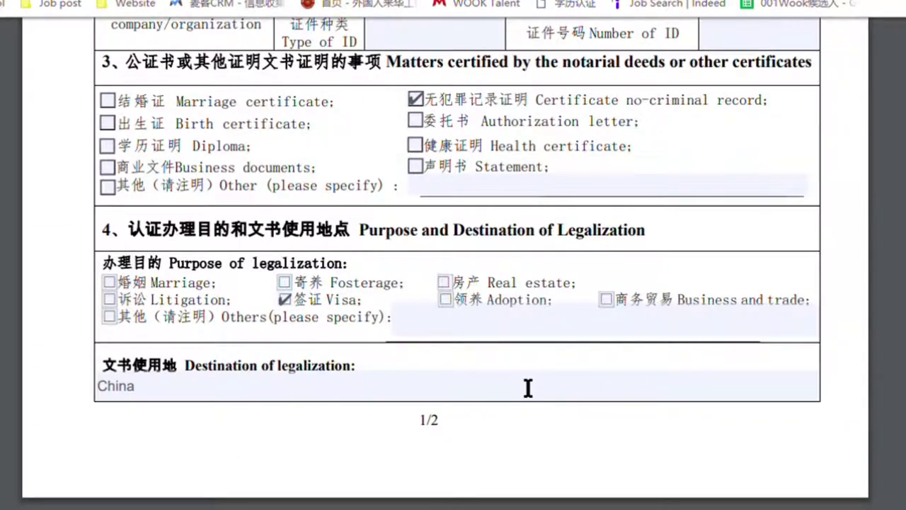
scroll(537, 386, down, 4)
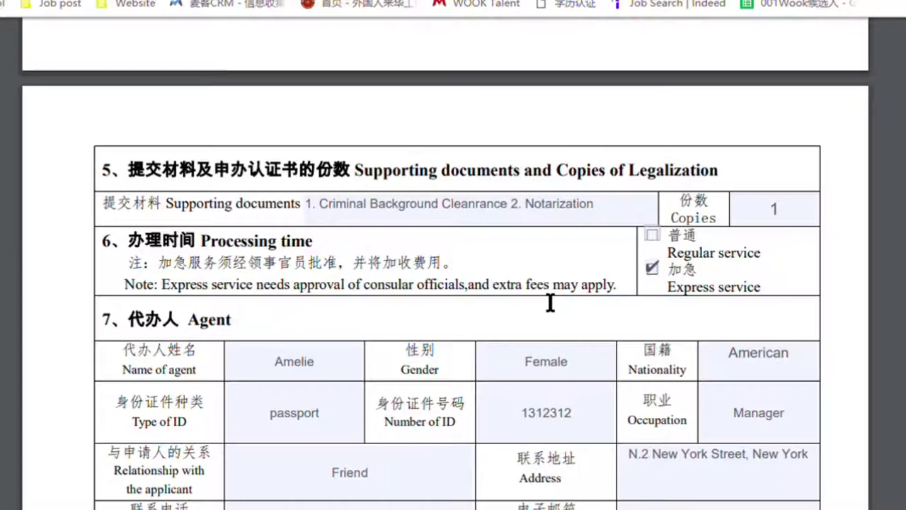
scroll(550, 302, up, 2)
scroll(550, 302, down, 3)
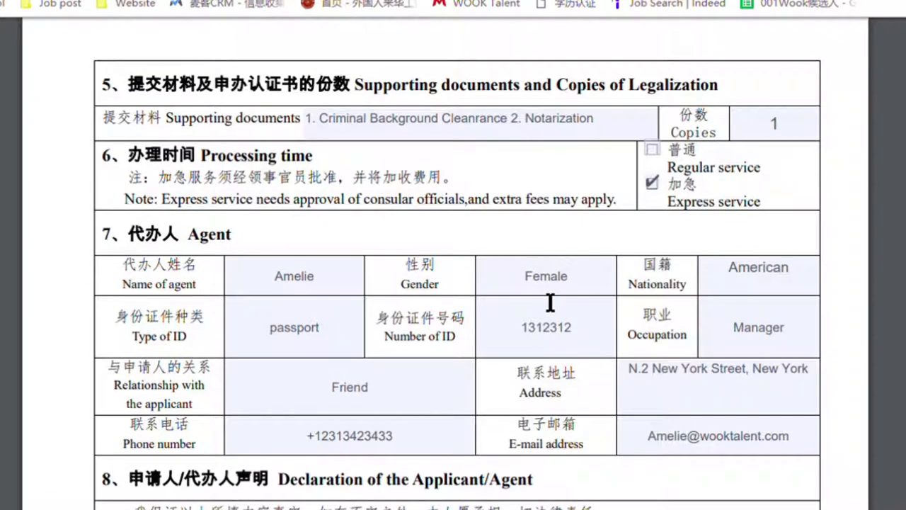
scroll(550, 302, up, 3)
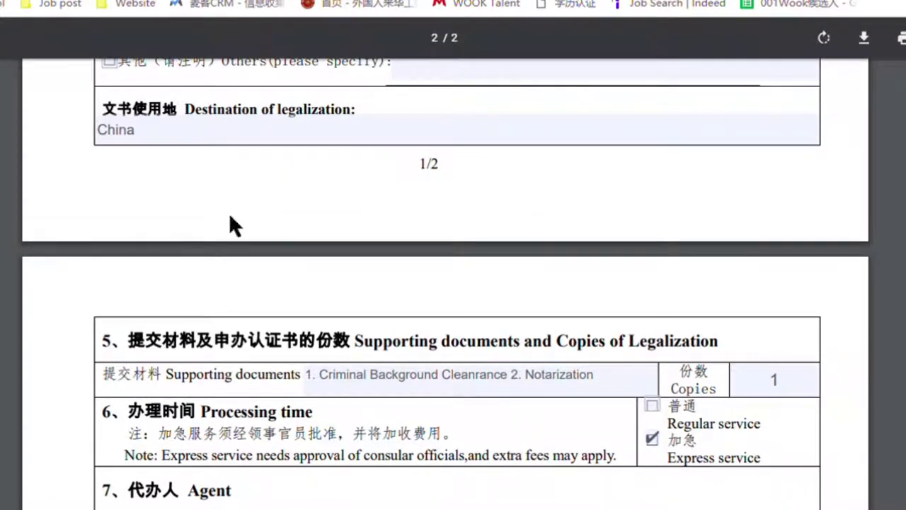
Review the form from the destination of legalization back through the individual applicant details, and recheck the supporting documents entry in section 5
scroll(502, 298, up, 3)
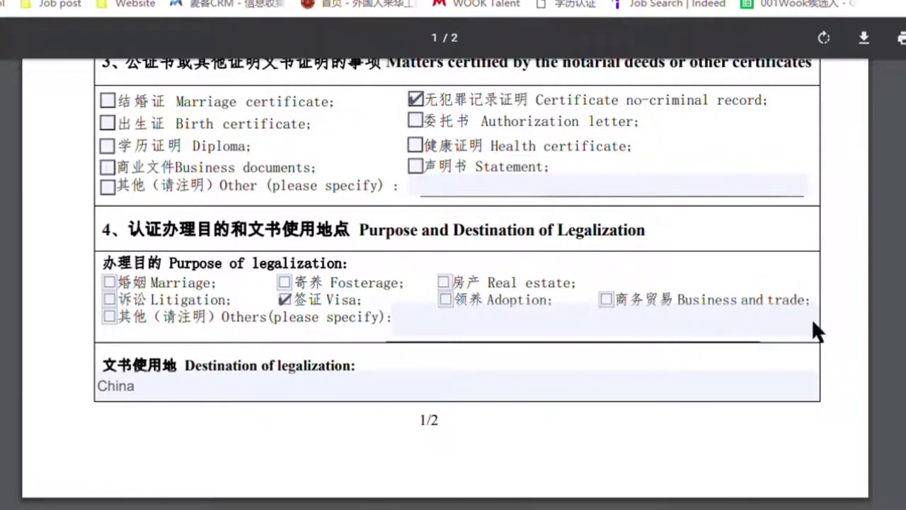
scroll(578, 295, up, 5)
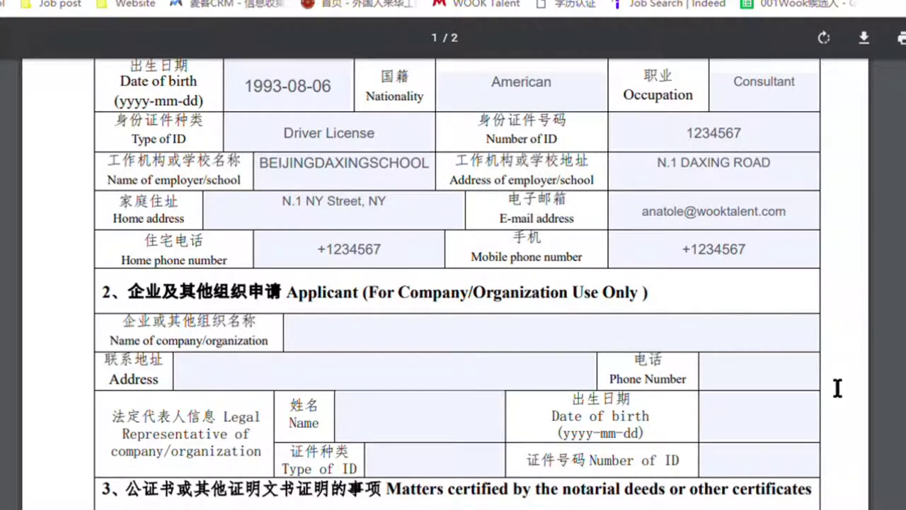
scroll(536, 277, down, 1)
scroll(664, 216, down, 2)
scroll(554, 244, up, 5)
scroll(751, 314, down, 15)
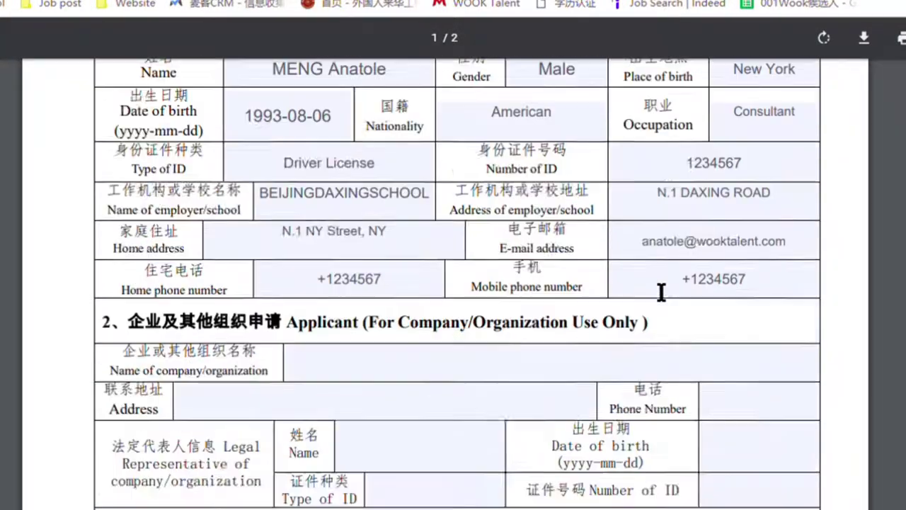
scroll(647, 255, up, 5)
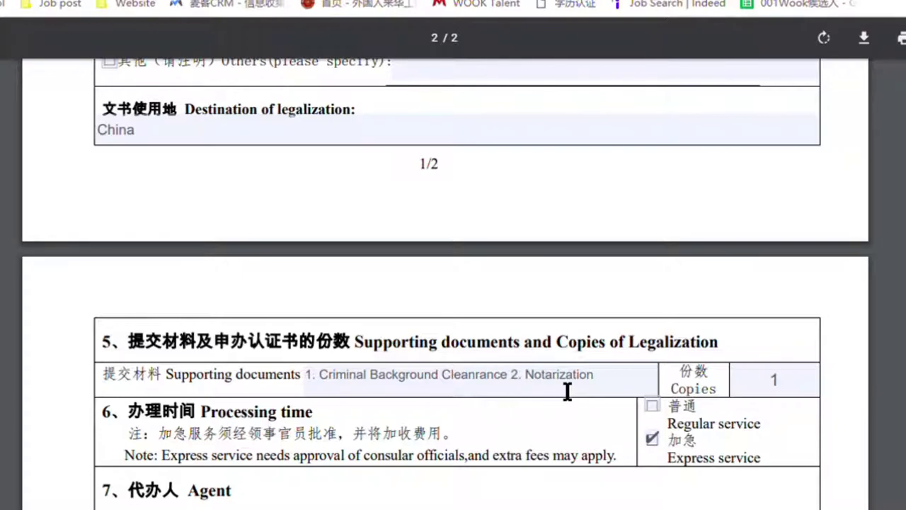
Highlight the Type of ID label in section 1, the individual applicant's details
scroll(688, 370, up, 6)
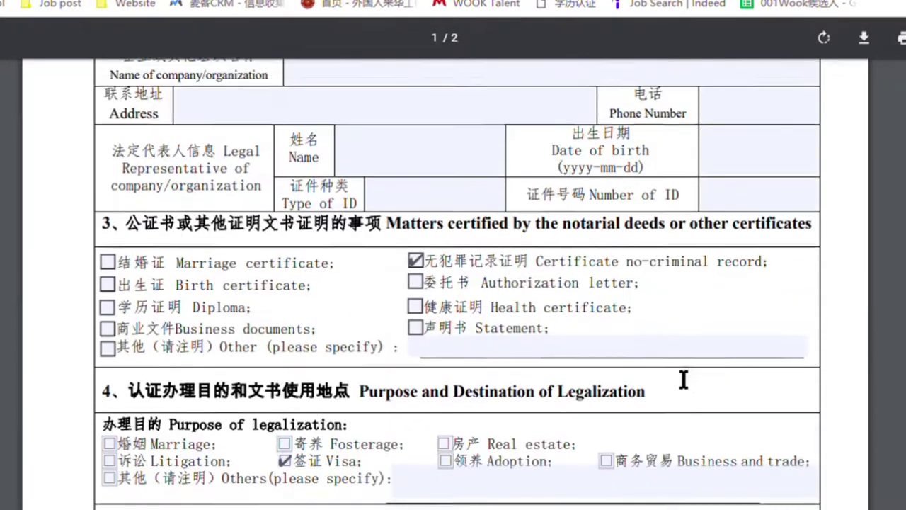
scroll(663, 349, up, 6)
scroll(663, 337, down, 2)
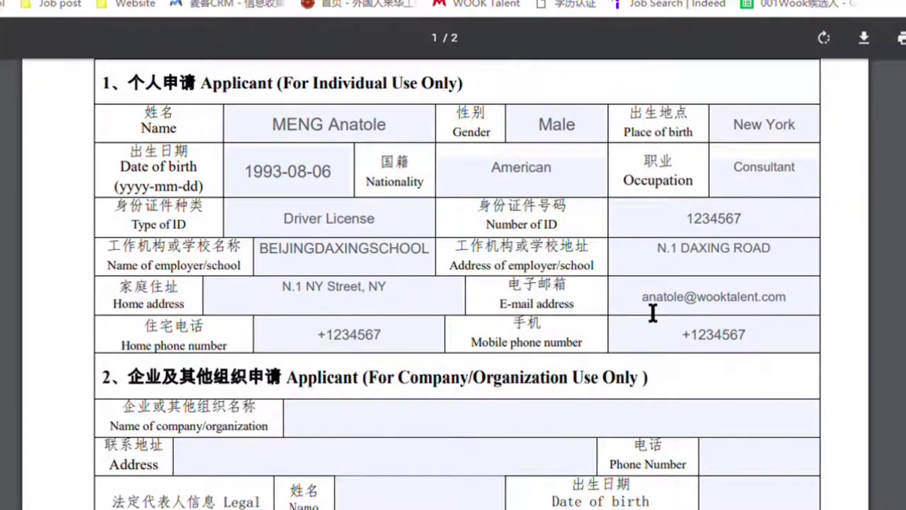
drag(134, 228, 185, 229)
click(115, 215)
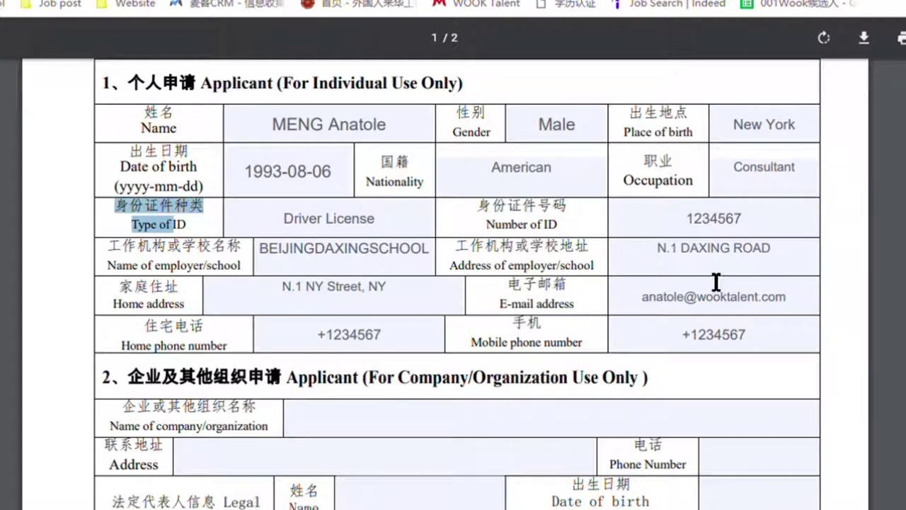
Highlight the Chinese Type of ID label in section 7 and place the cursor in the agent's ID type entry
scroll(639, 240, down, 1)
scroll(639, 239, down, 12)
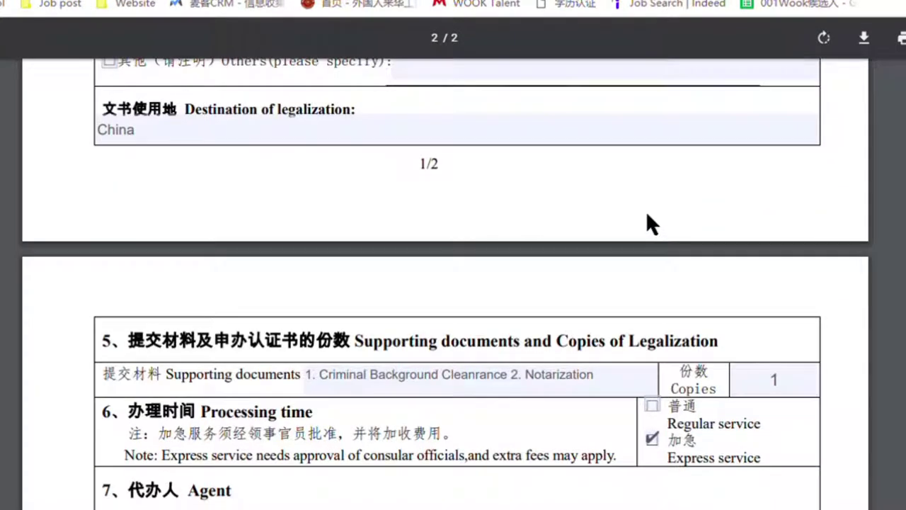
scroll(646, 224, down, 3)
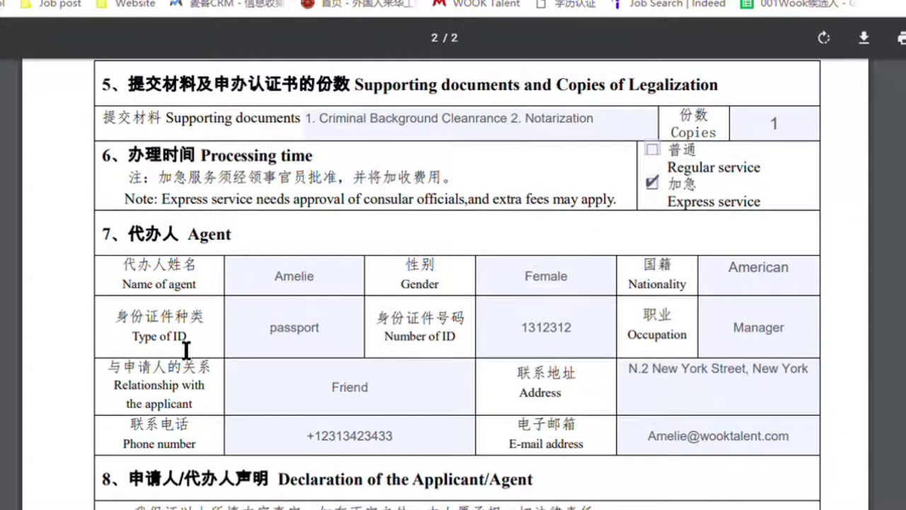
drag(118, 320, 203, 320)
click(297, 353)
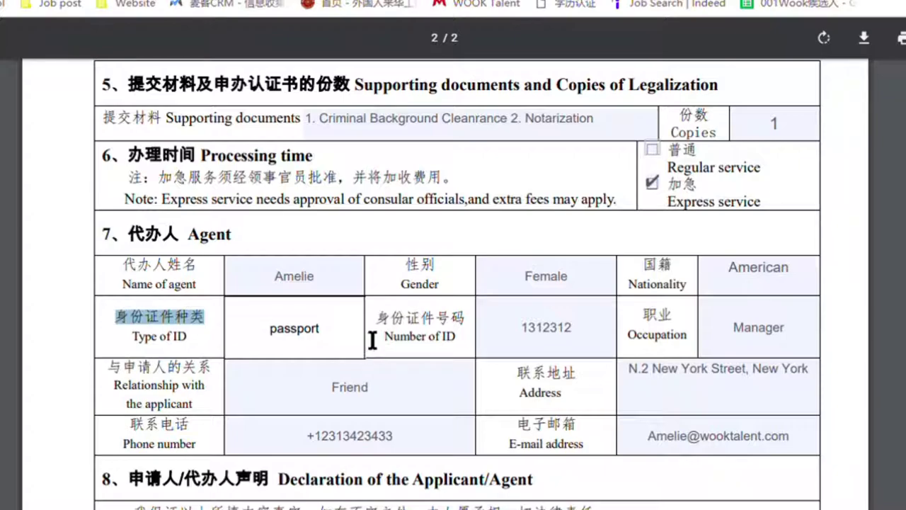
Highlight the agent's "passport" ID type entry and the word "Agent" in the section 7 heading
click(370, 337)
drag(361, 337, 249, 337)
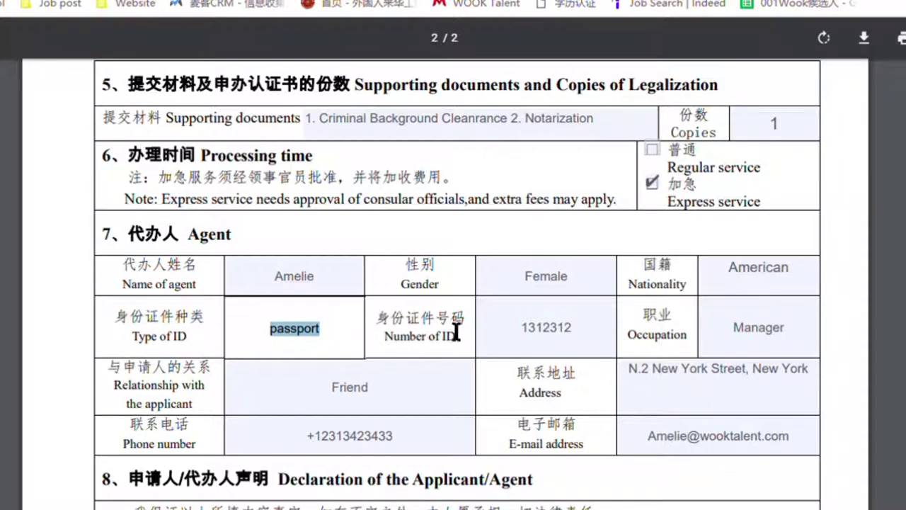
click(228, 329)
double_click(326, 339)
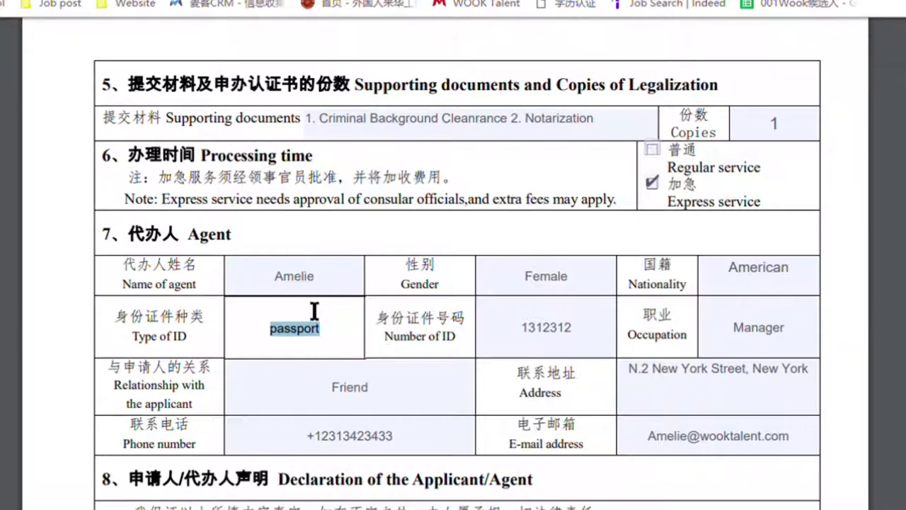
double_click(204, 236)
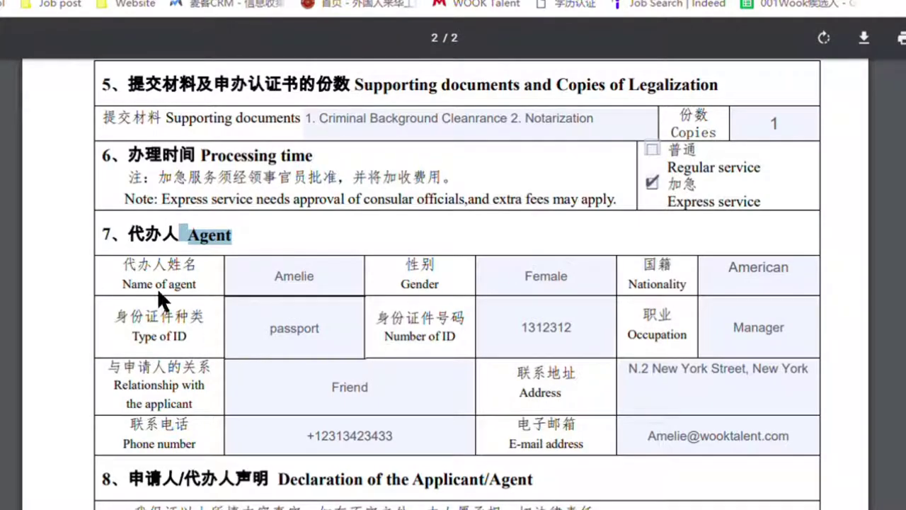
Skim the whole form again, from the filling instructions and applicant details through certified matters, purpose, destination and supporting documents
scroll(613, 378, up, 6)
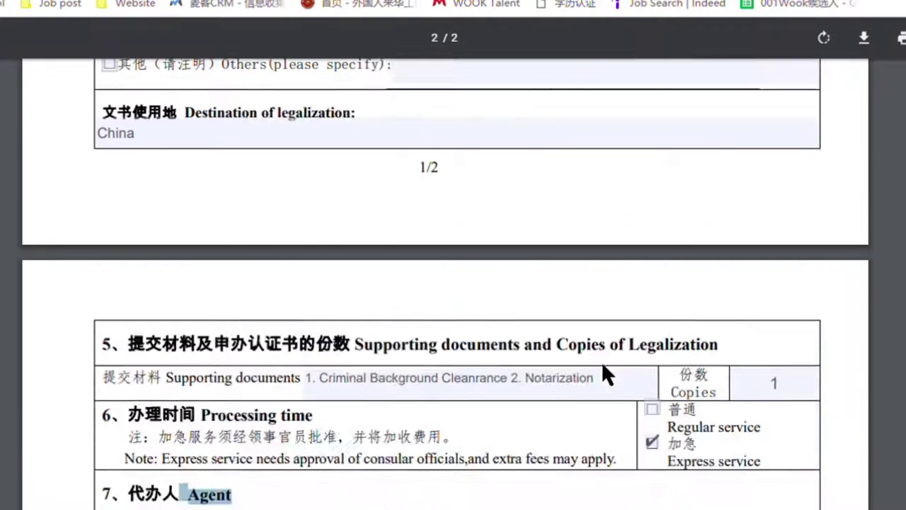
scroll(642, 246, down, 6)
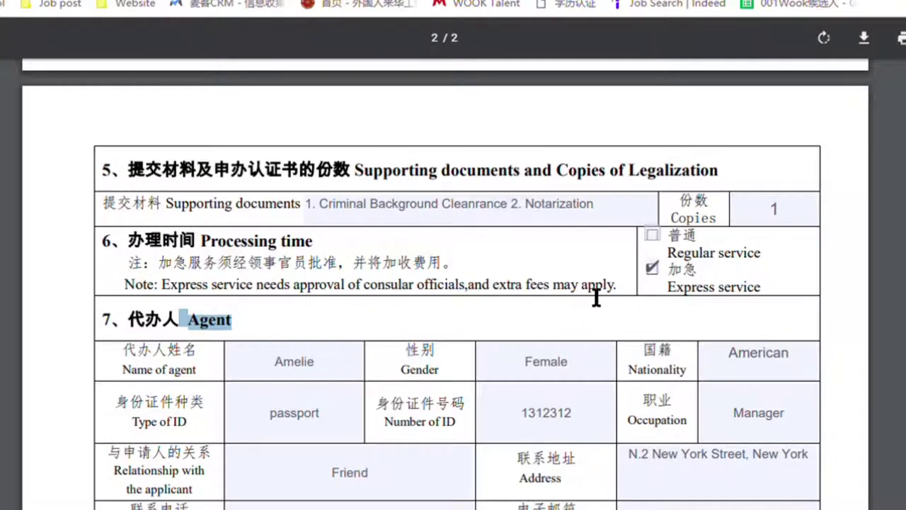
scroll(599, 297, up, 12)
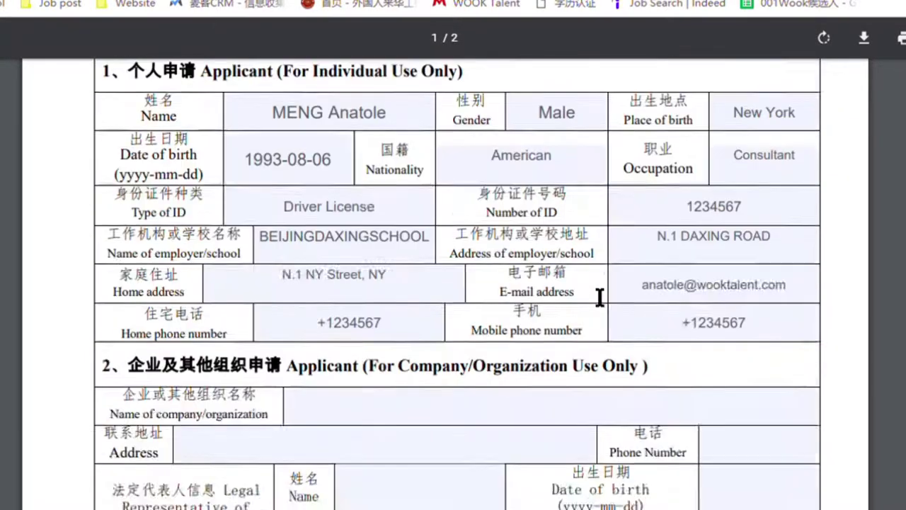
scroll(600, 298, up, 1)
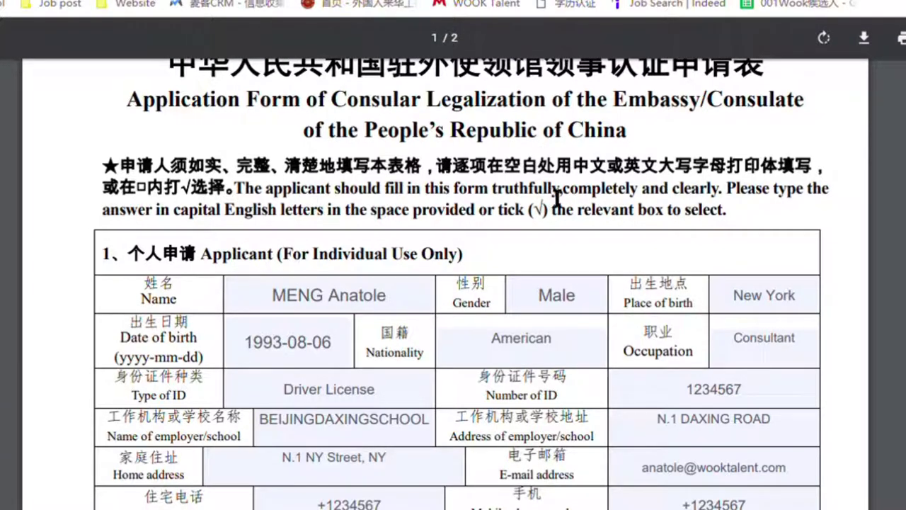
scroll(248, 350, down, 3)
scroll(423, 216, down, 2)
scroll(601, 307, down, 6)
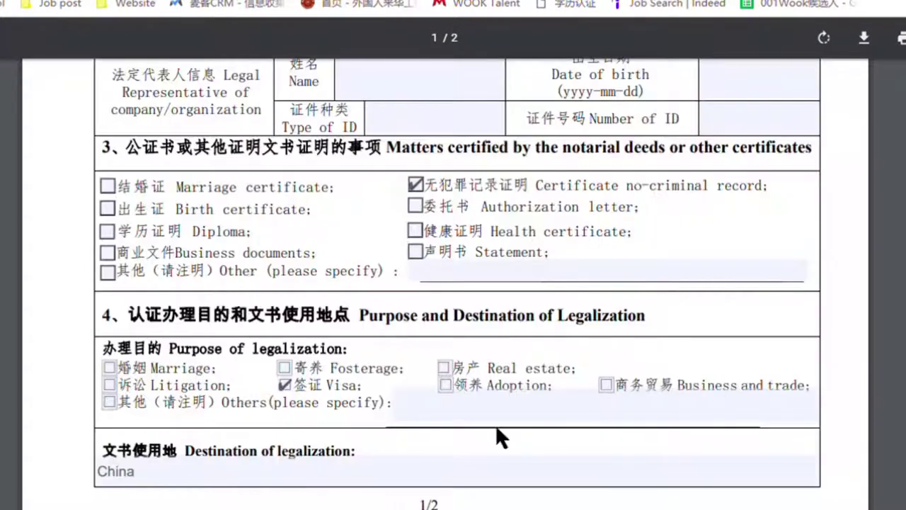
scroll(535, 314, down, 5)
scroll(538, 313, up, 5)
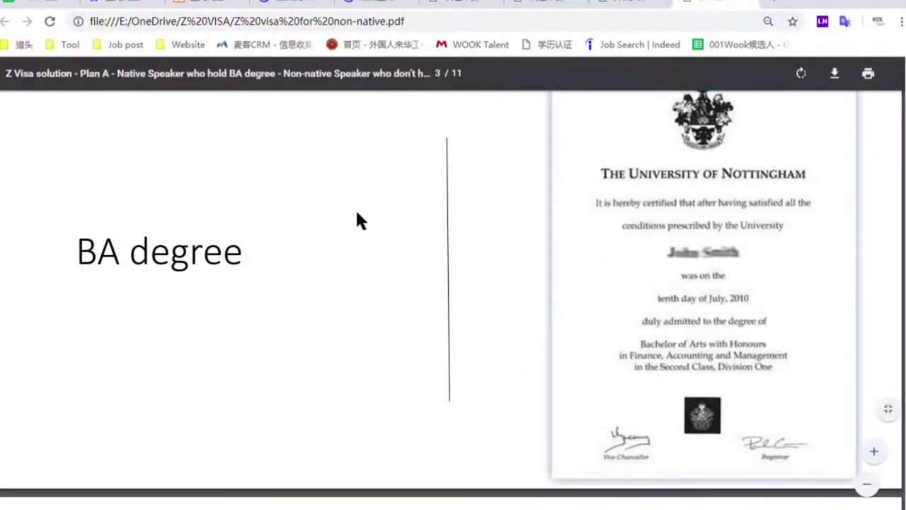
Browse the Z Visa solution PDF from the BA degree page past the reference letter to the Legalization sample on page 6
scroll(421, 308, down, 6)
scroll(443, 306, down, 12)
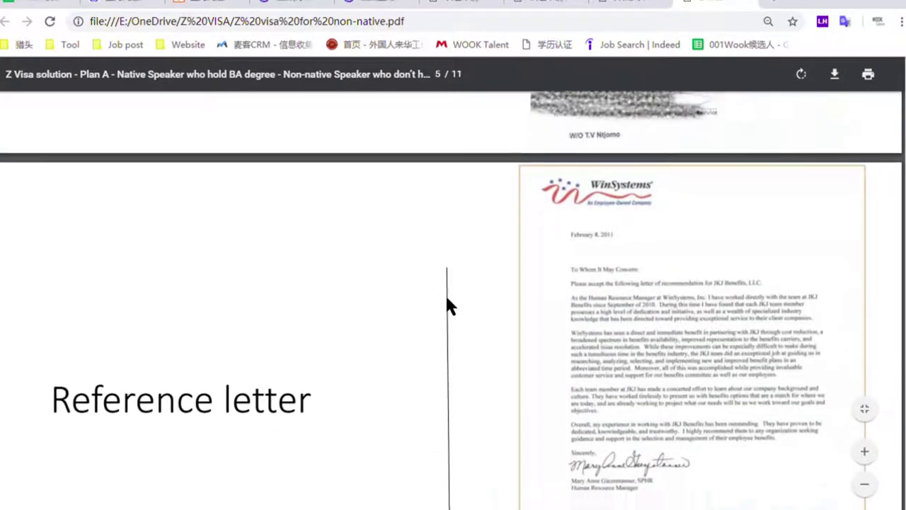
scroll(467, 277, up, 3)
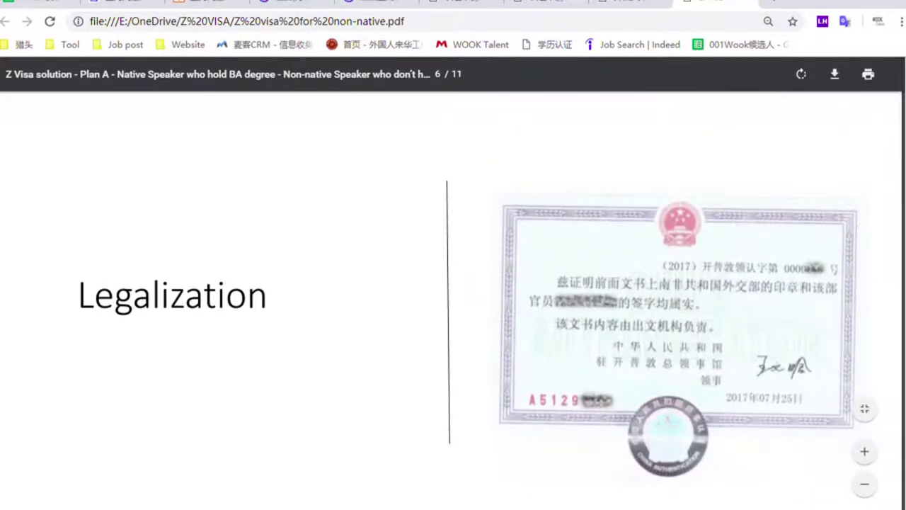